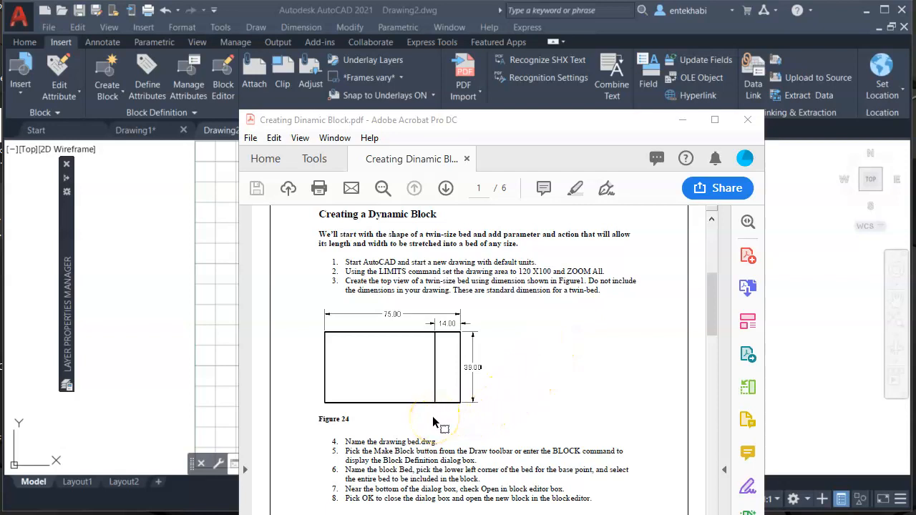
Step: Switch to AutoCAD and set the model space limits from 0,0 to 120,100
click(384, 405)
click(682, 123)
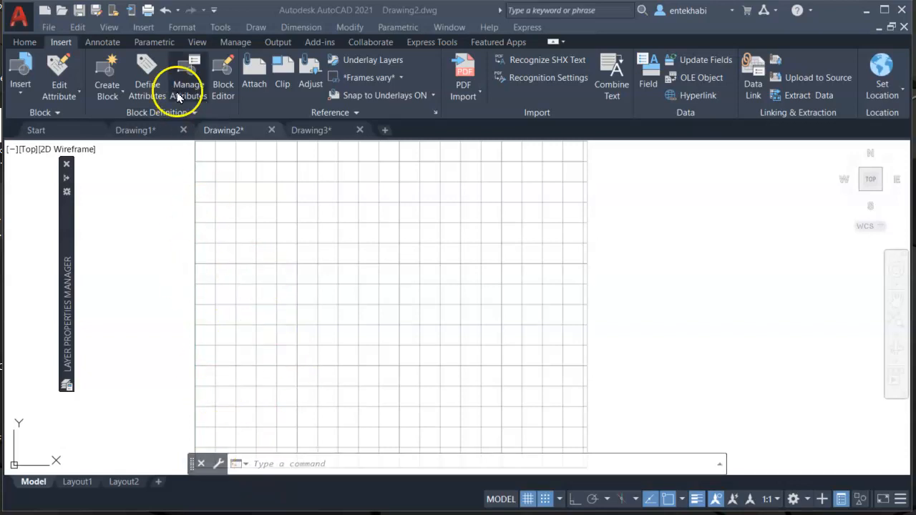
click(182, 27)
click(203, 299)
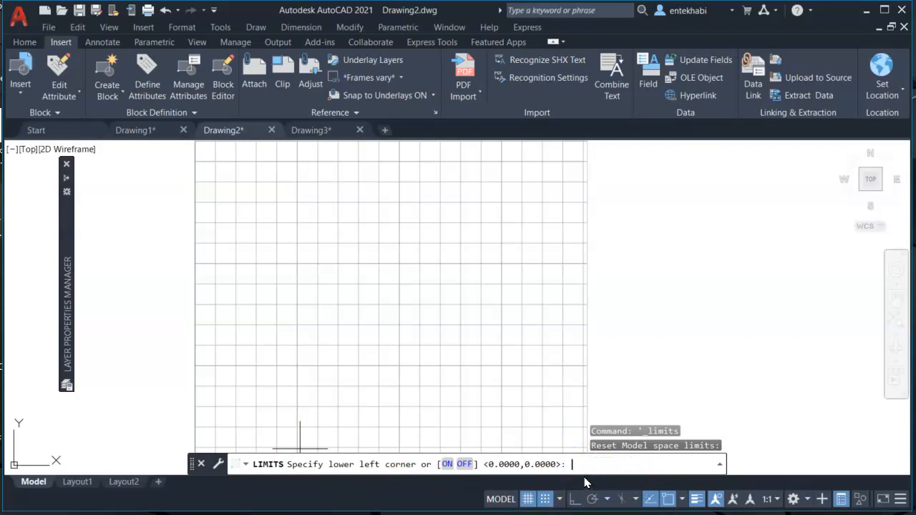
key(Return)
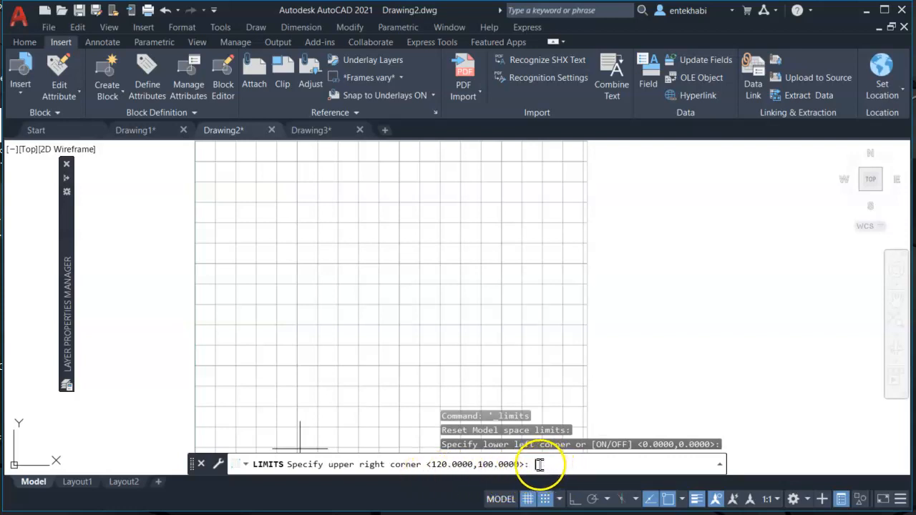
key(Return)
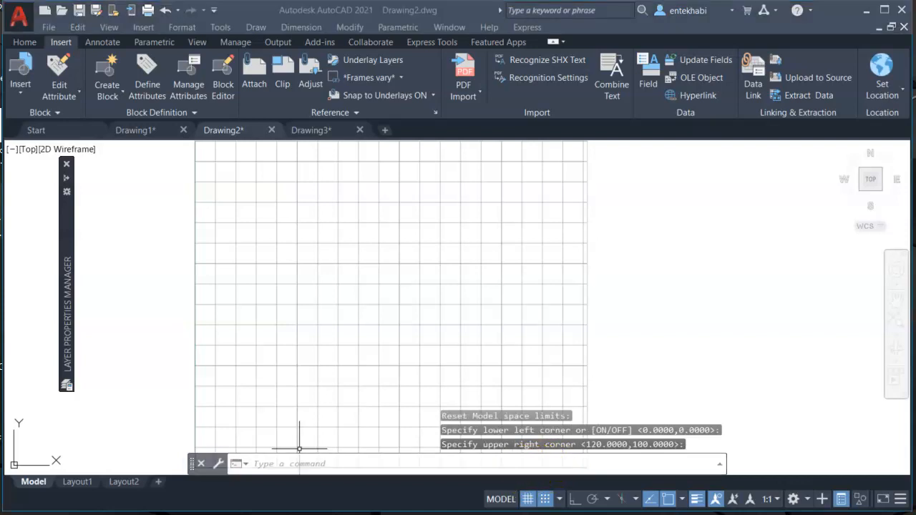
Step: Consult the bed figure in the PDF, then draw the bed's horizontal top edge 75 units long in AutoCAD with Ortho on
key(alt+Tab)
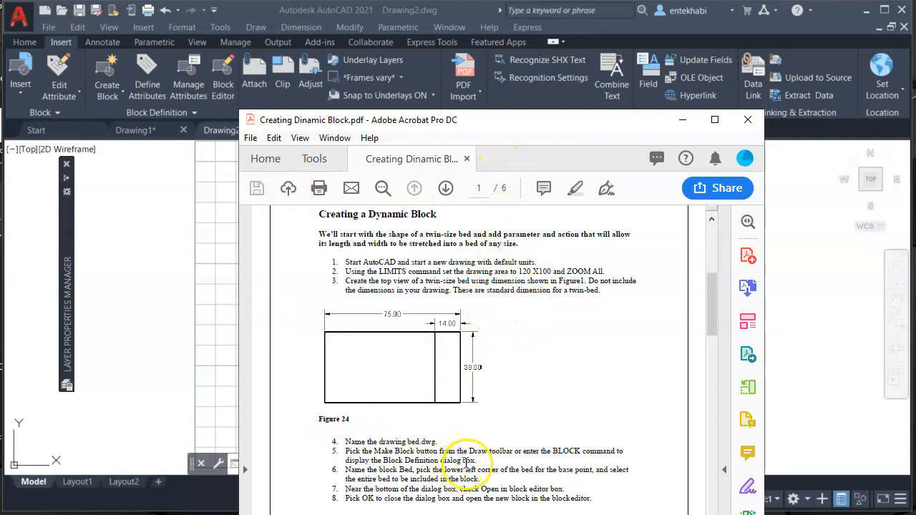
drag(523, 132, 0, 151)
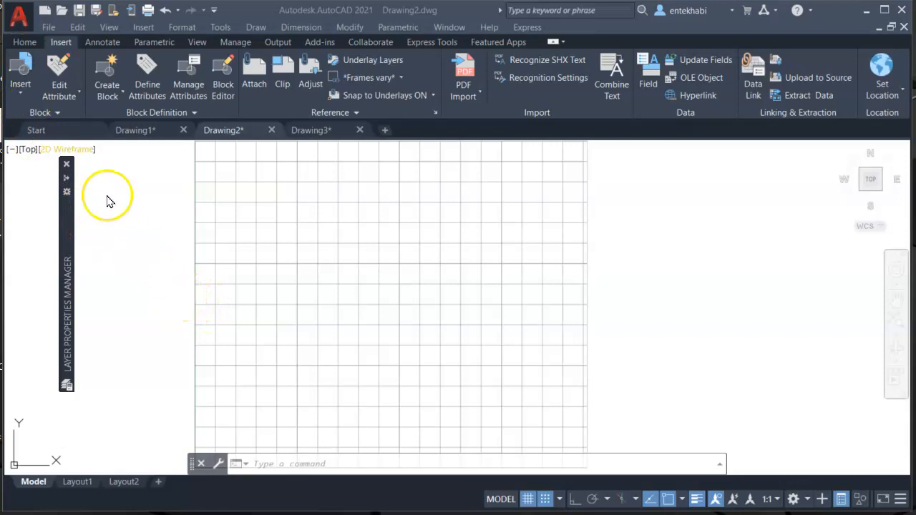
click(24, 42)
click(20, 72)
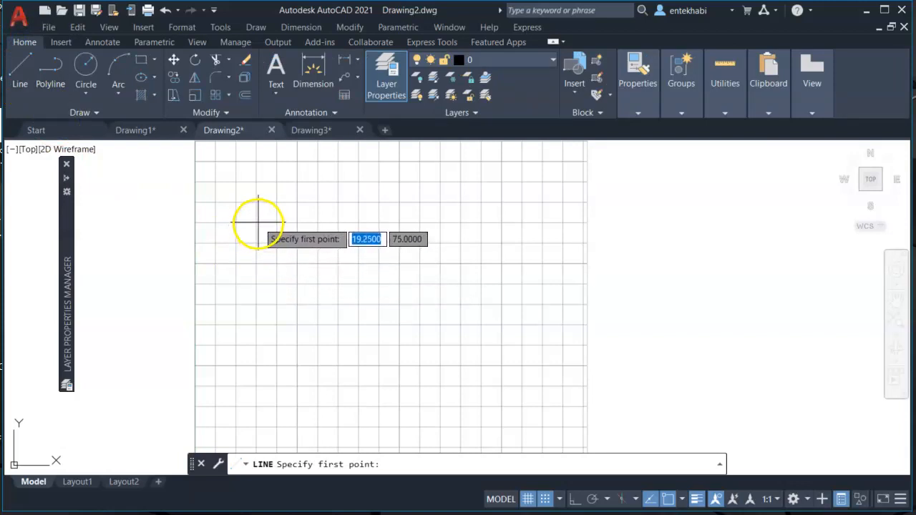
click(257, 220)
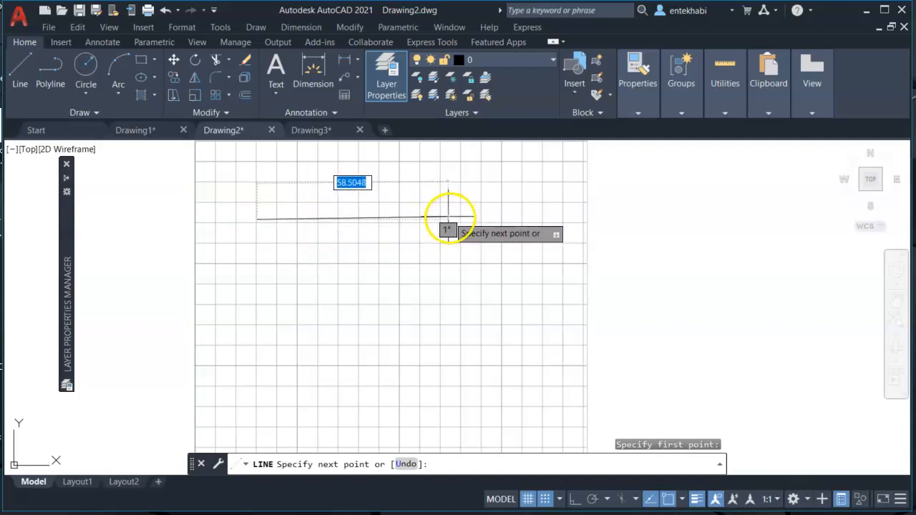
key(F8)
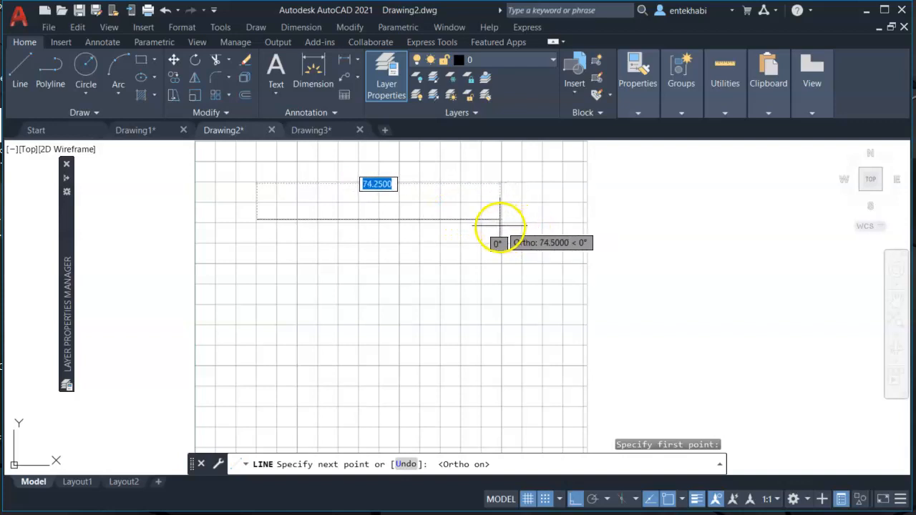
text(72)
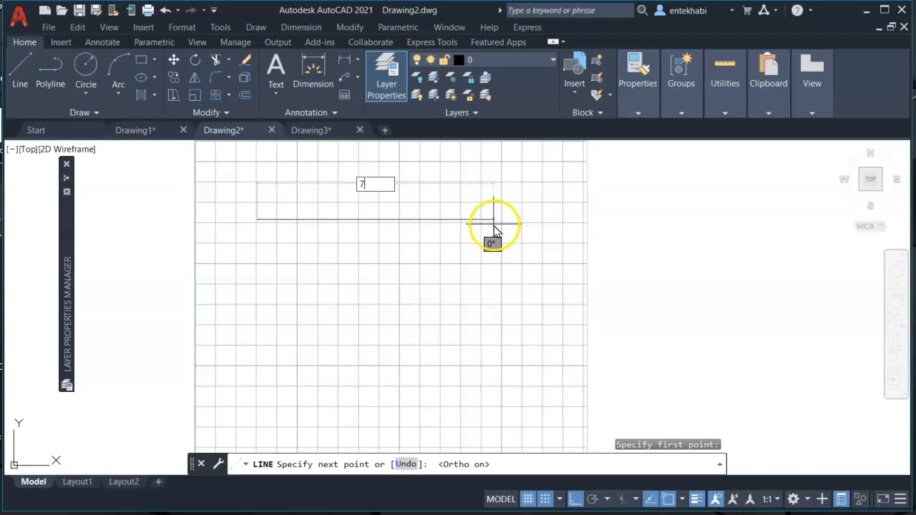
key(Return)
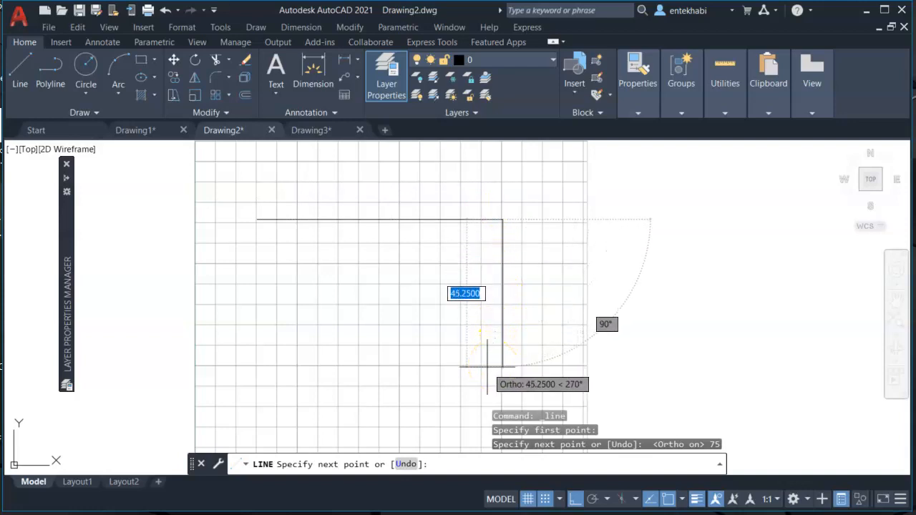
Step: Complete the bed rectangle with a 39-unit right side, a bottom edge aligned under the start point, and a closing left side
text(39)
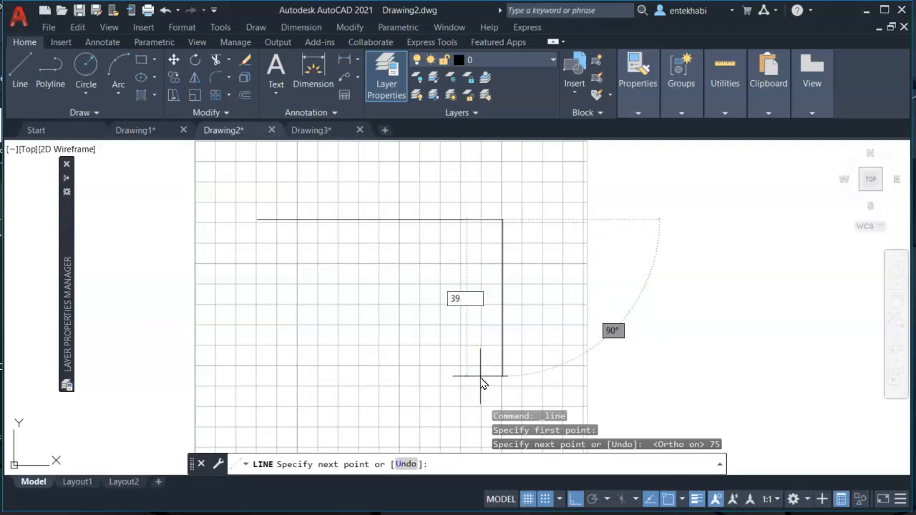
key(Return)
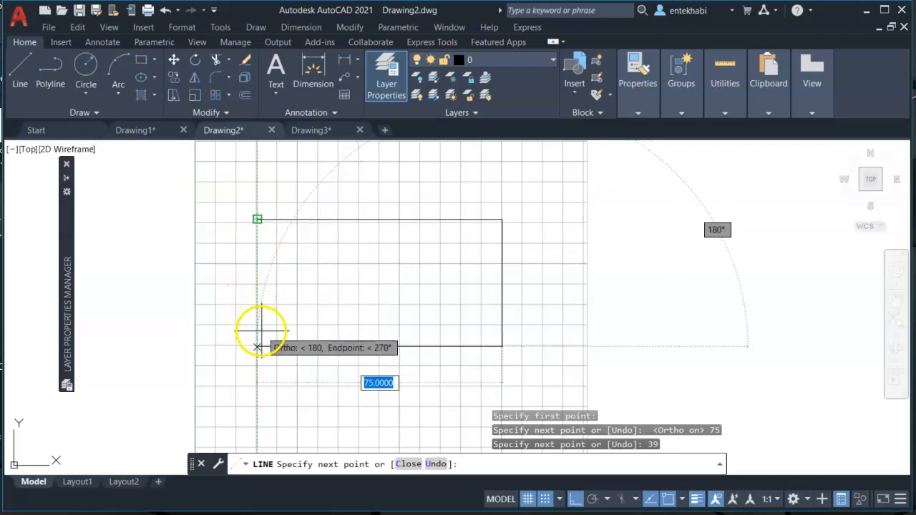
click(257, 347)
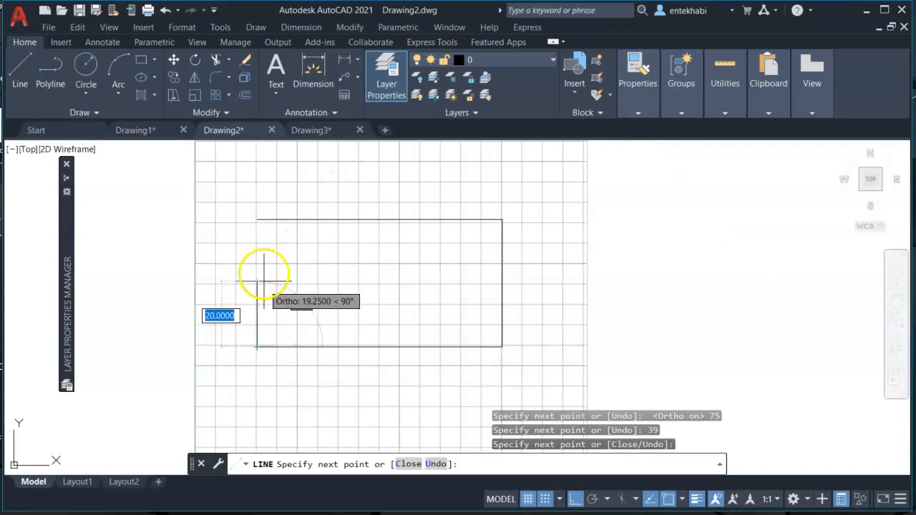
click(257, 219)
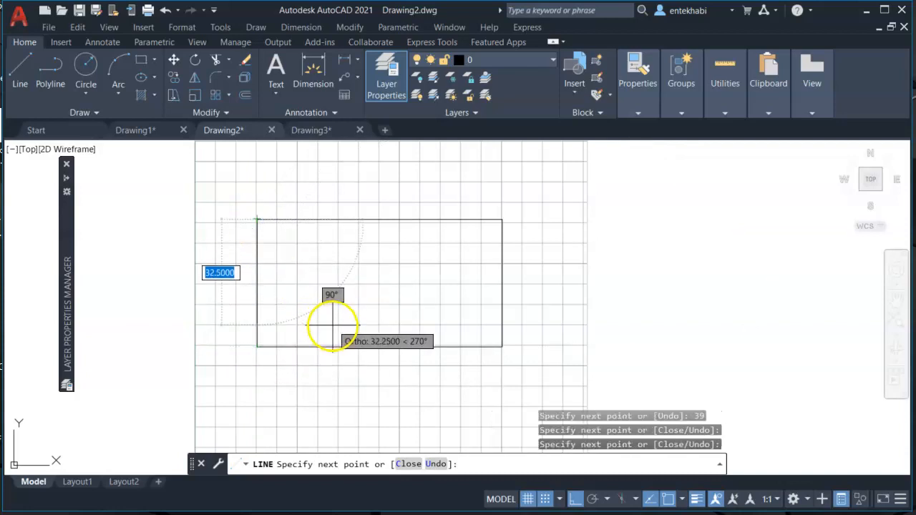
key(Return)
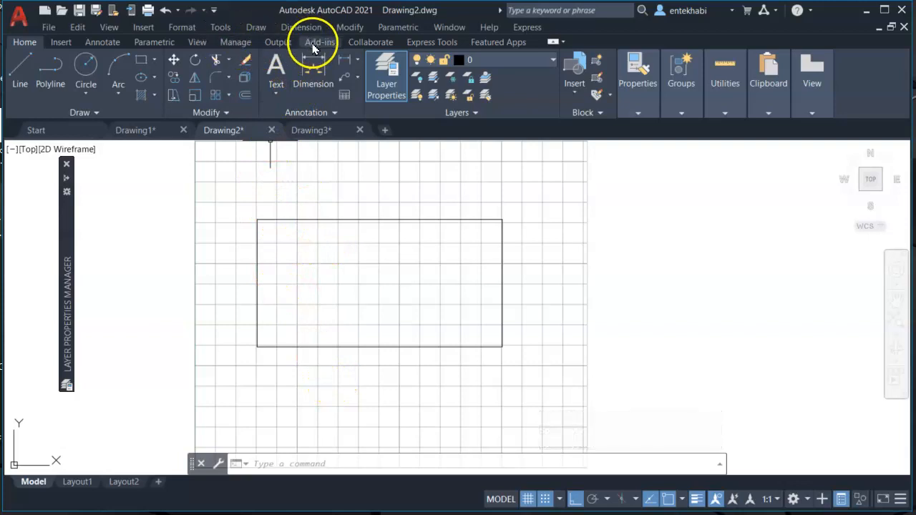
Step: Offset the bed's right side 14 units inward
click(290, 463)
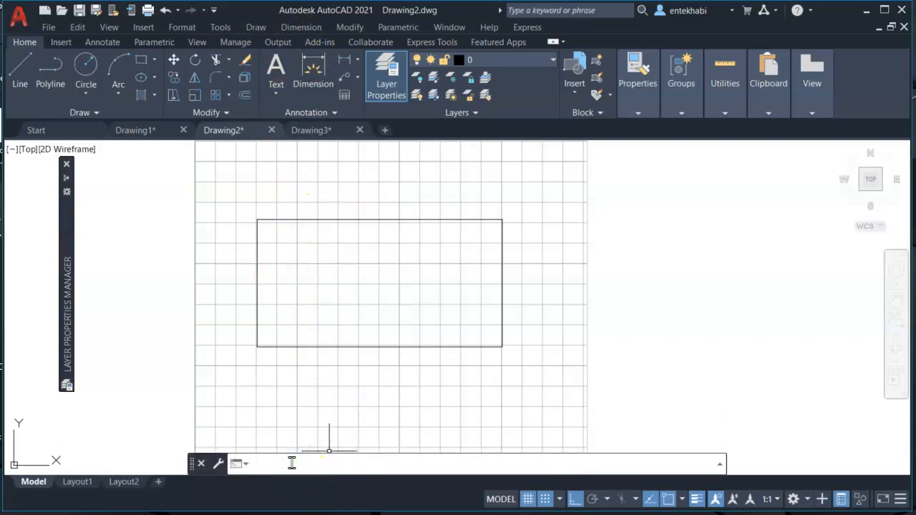
text(o)
key(Return)
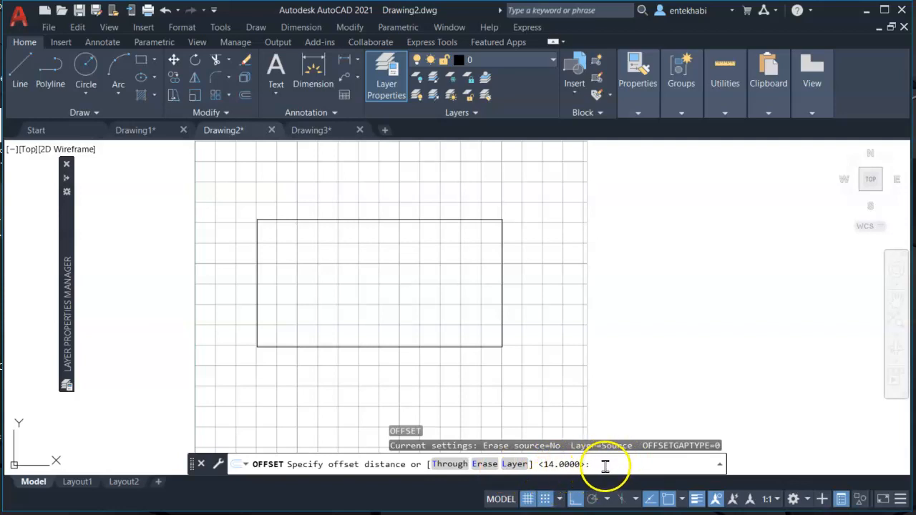
key(Return)
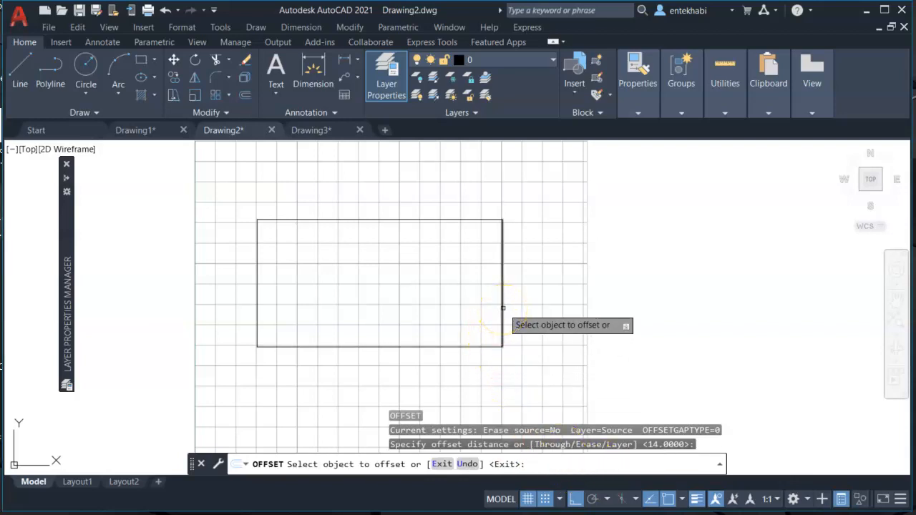
click(503, 307)
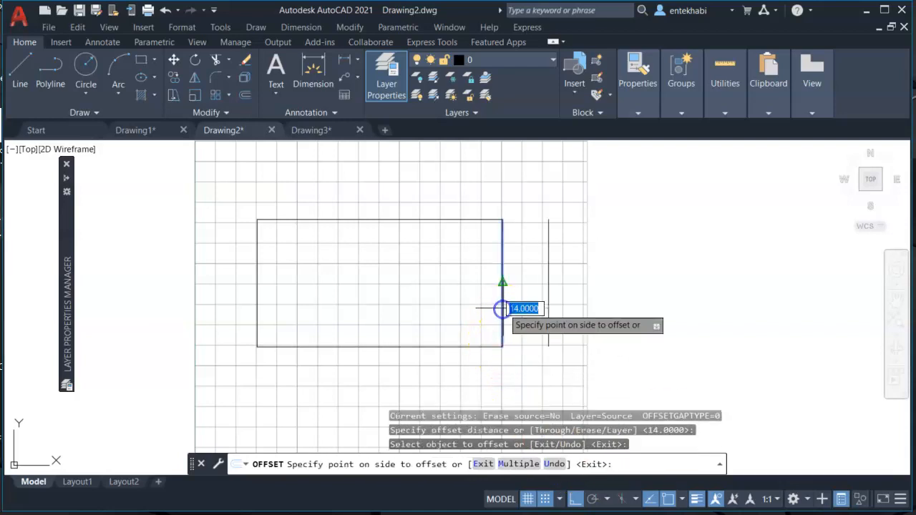
click(395, 285)
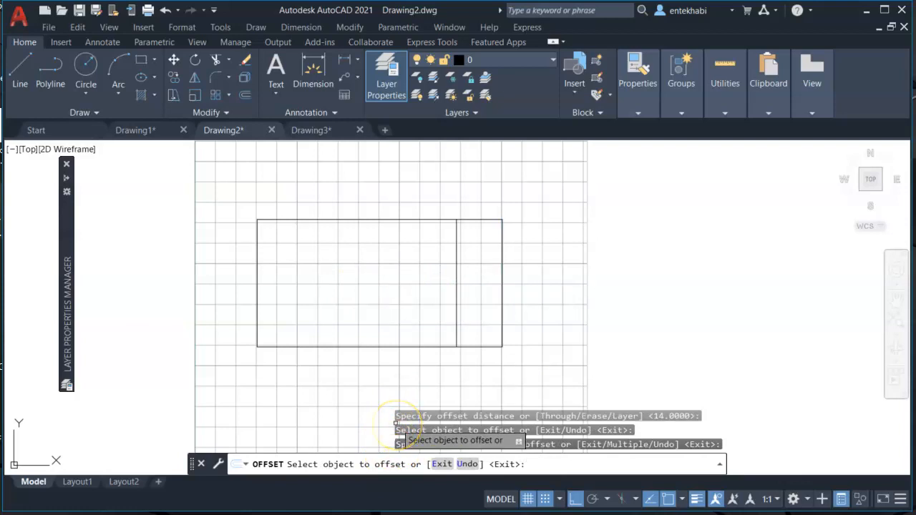
key(Return)
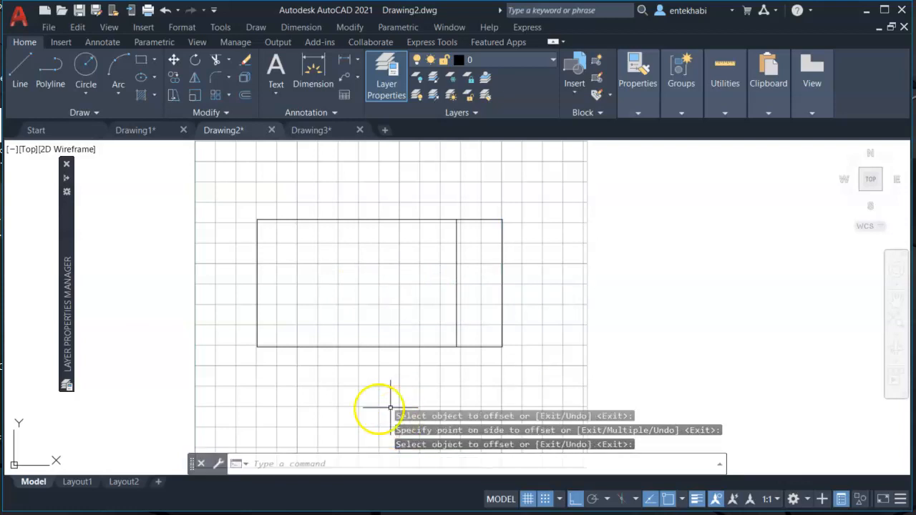
scroll(385, 374, up, 2)
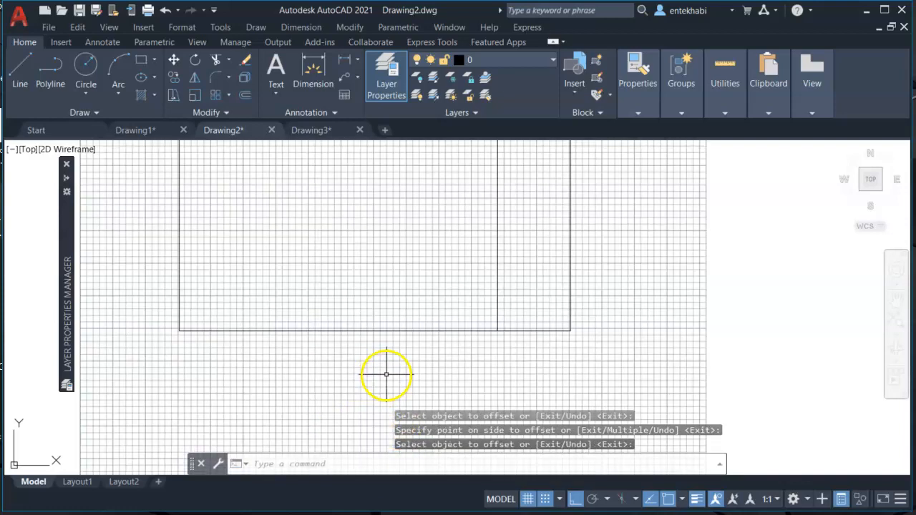
scroll(386, 375, down, 2)
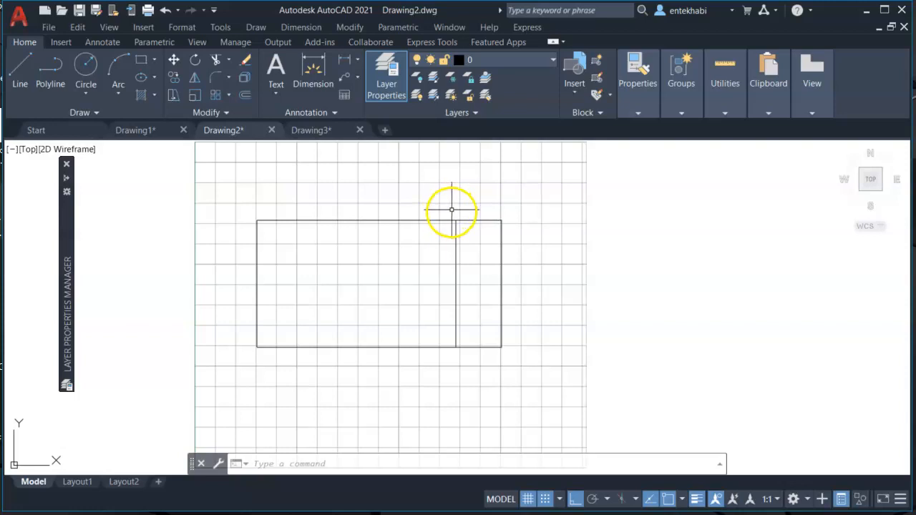
click(553, 61)
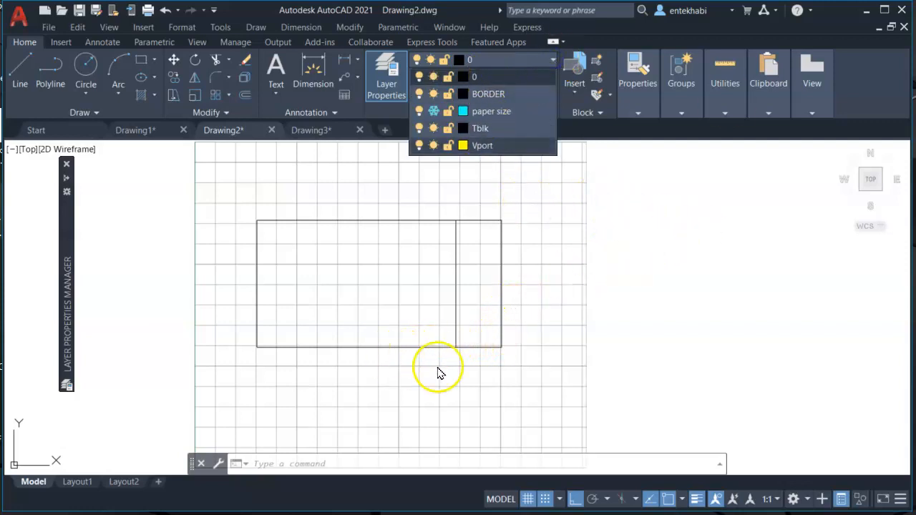
click(555, 351)
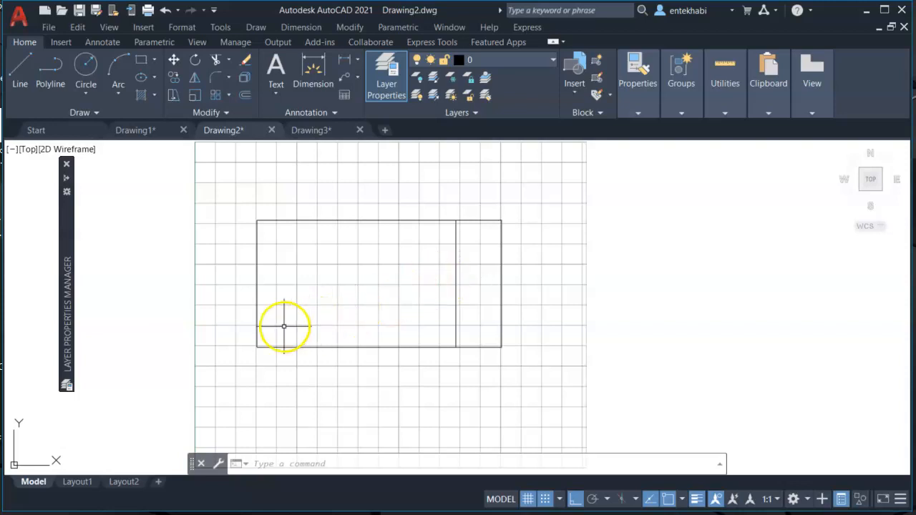
Step: Start a block definition named Bed with its base point at the lower left corner of the bed
click(61, 42)
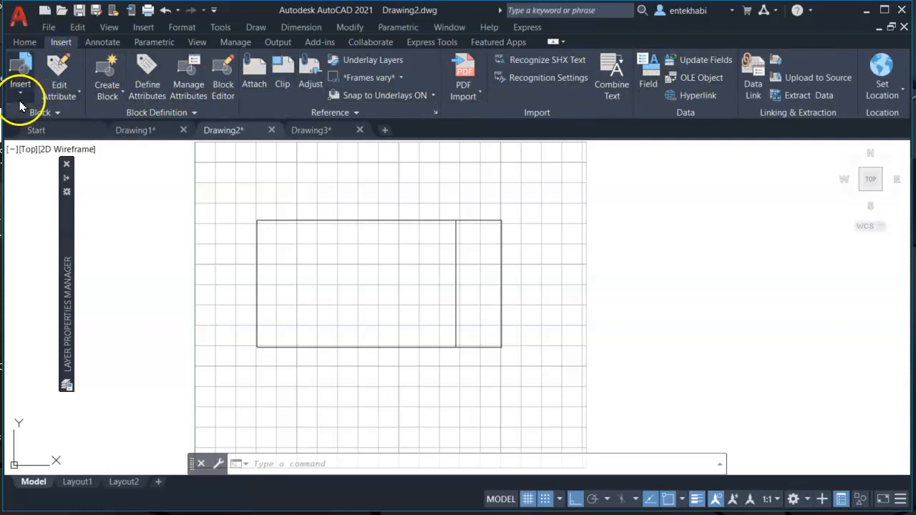
click(256, 28)
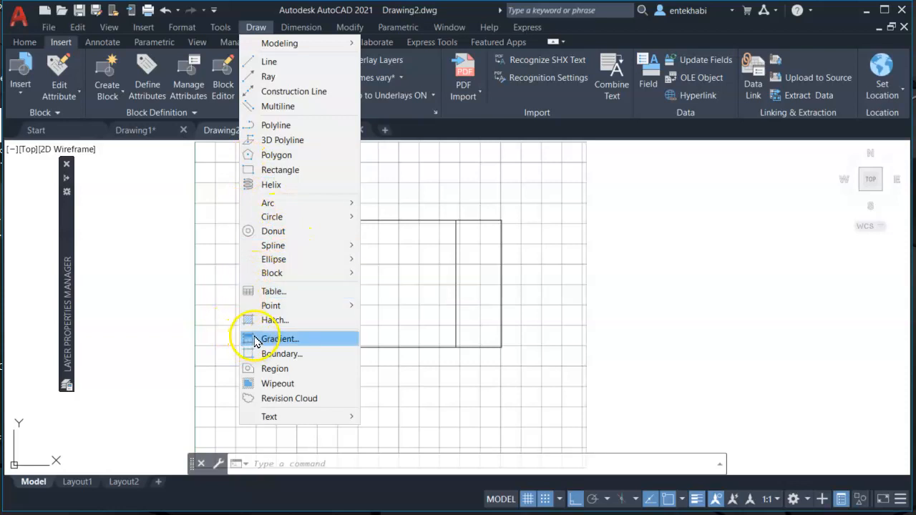
mouse_move(257, 310)
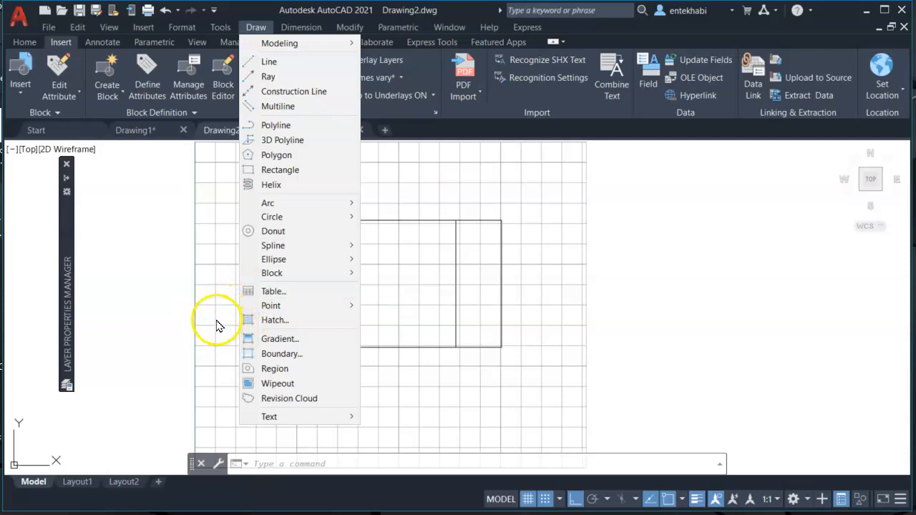
click(114, 91)
click(101, 120)
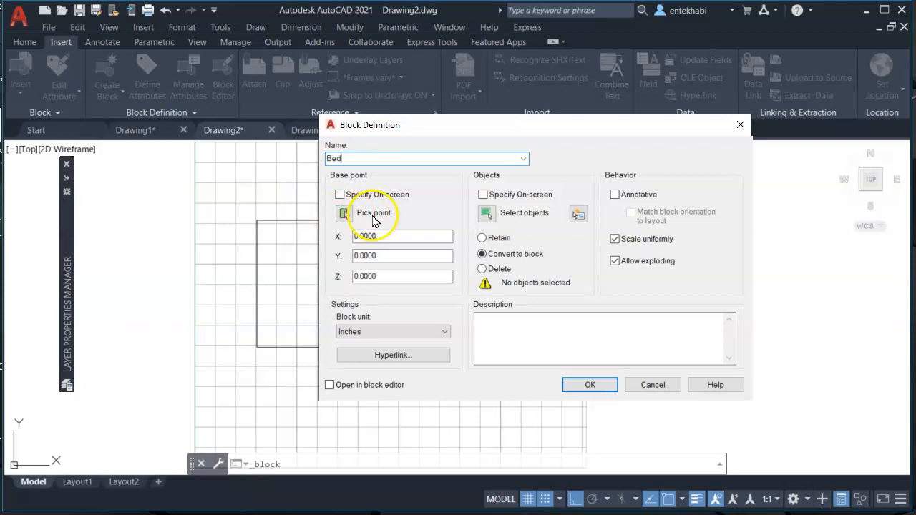
click(344, 213)
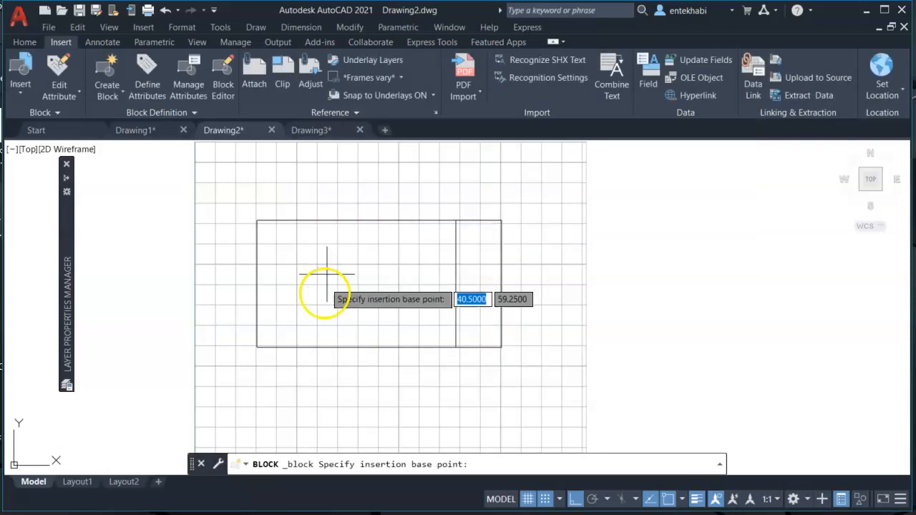
click(258, 347)
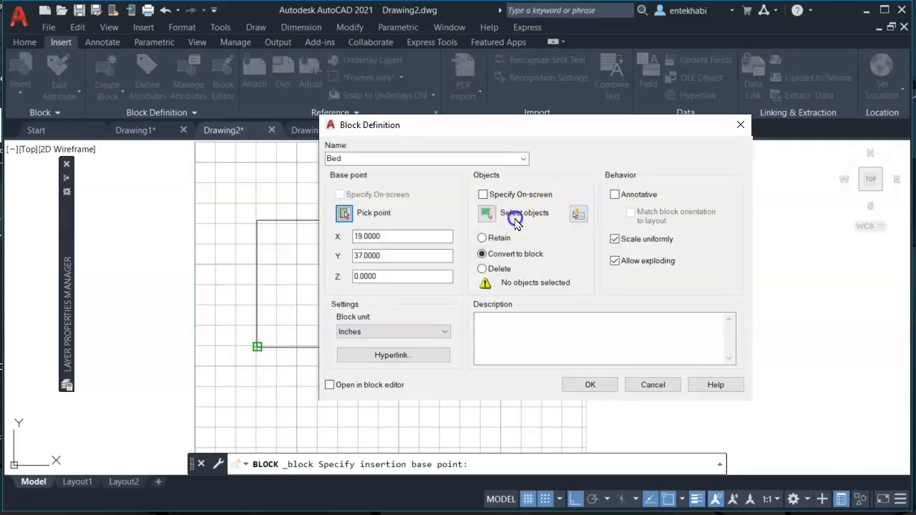
Step: Select all the lines of the bed for the block and finish the definition, redefining the existing Bed block
click(490, 213)
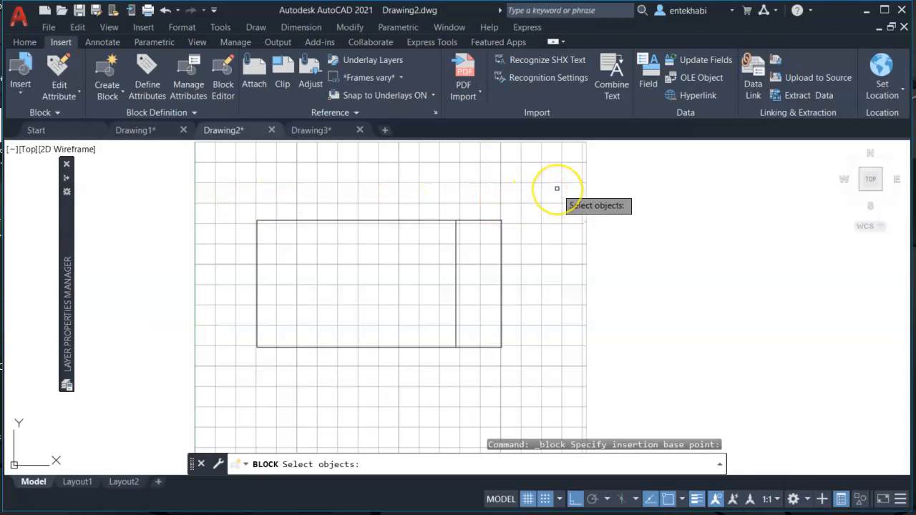
click(557, 188)
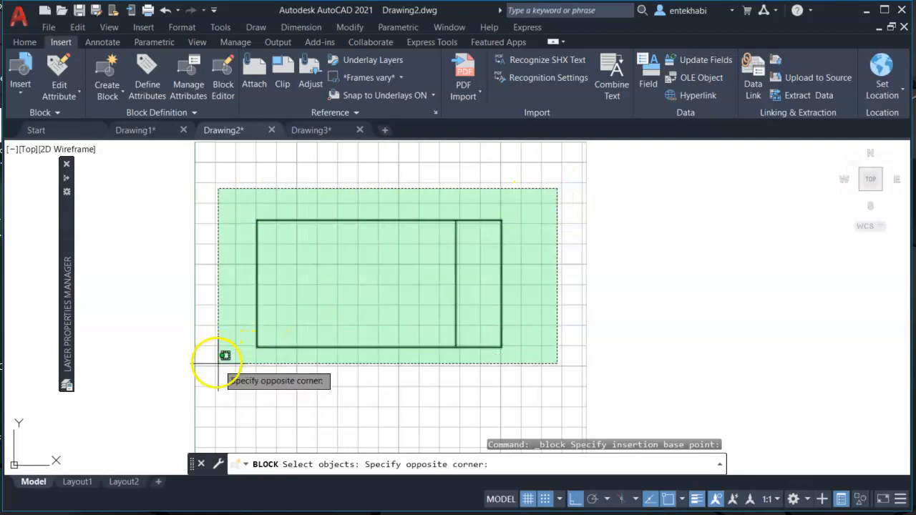
click(211, 386)
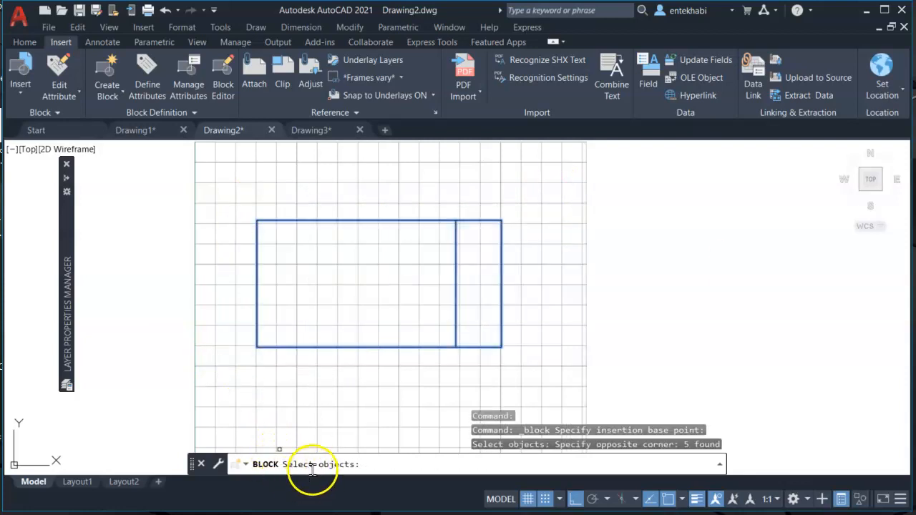
key(Return)
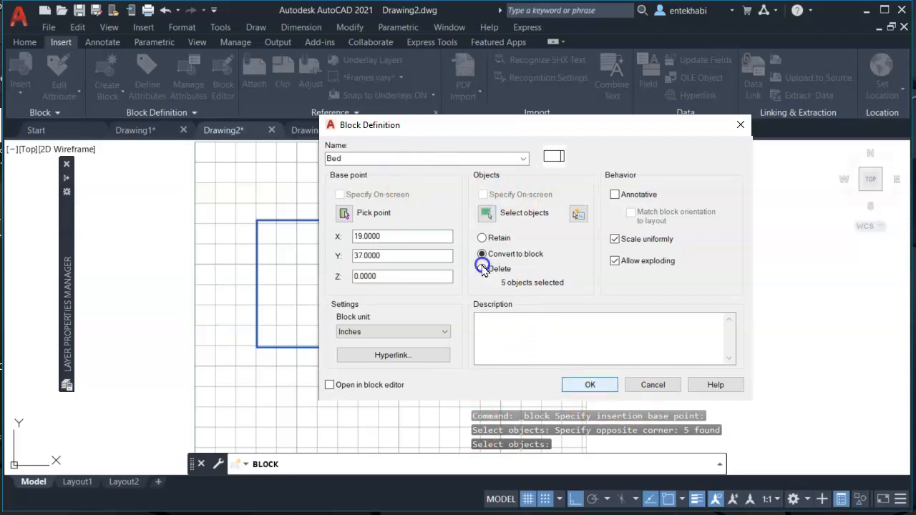
click(577, 387)
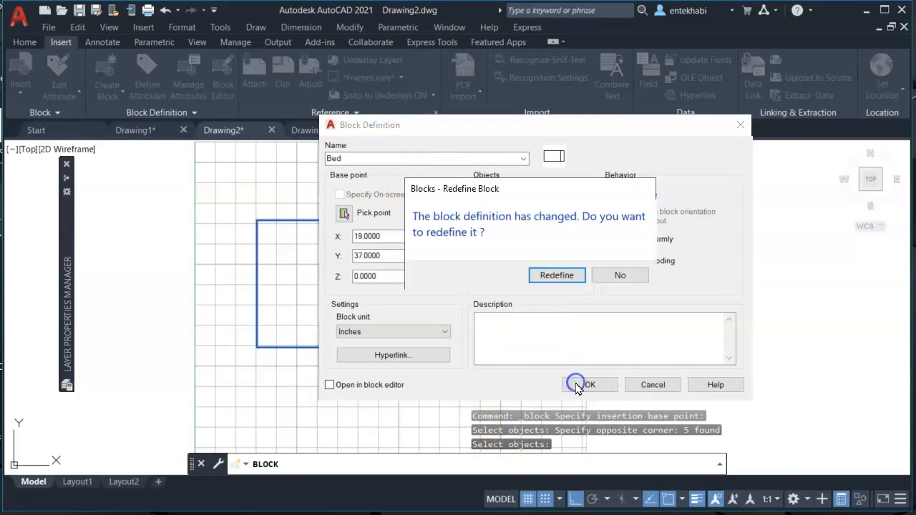
click(551, 279)
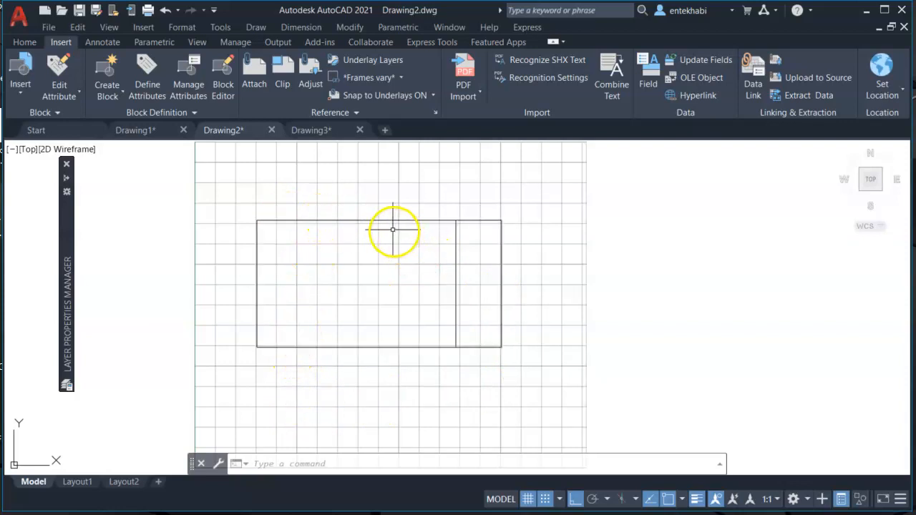
Step: Open the Bed block in the Block Editor and show the block authoring parameters
double_click(393, 219)
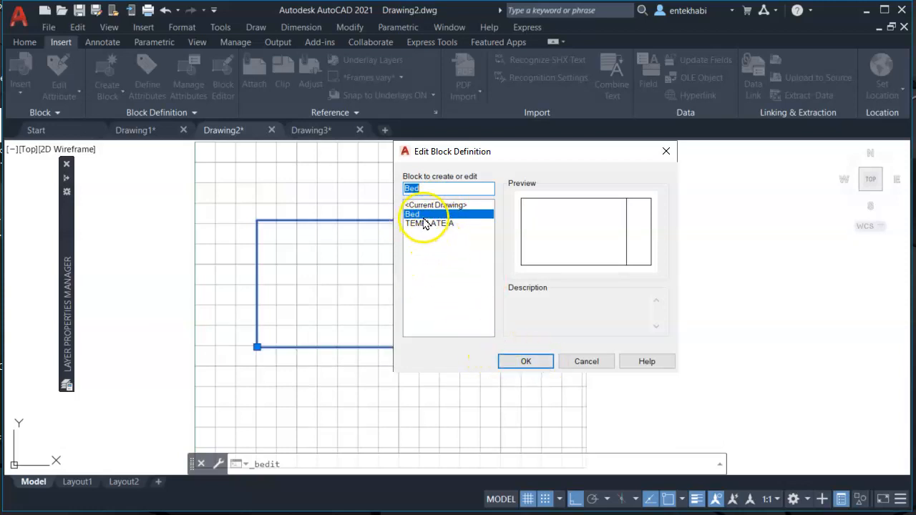
click(526, 361)
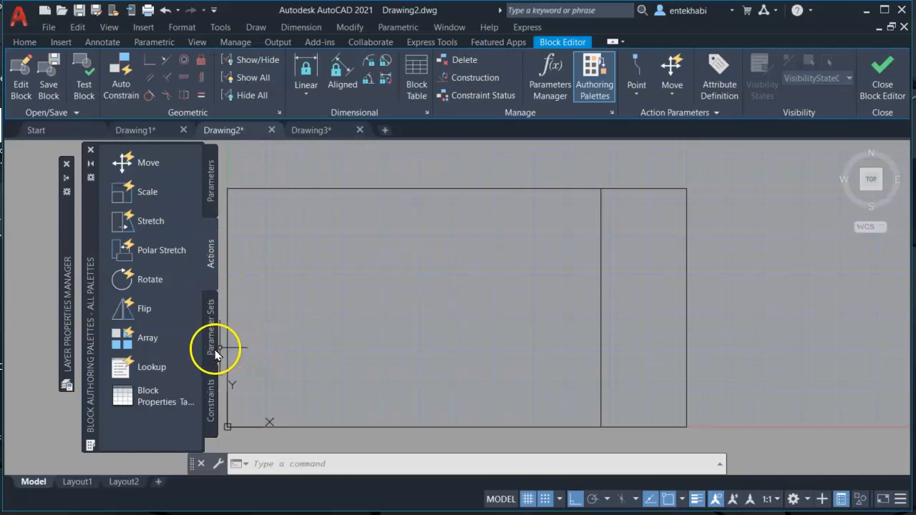
click(210, 179)
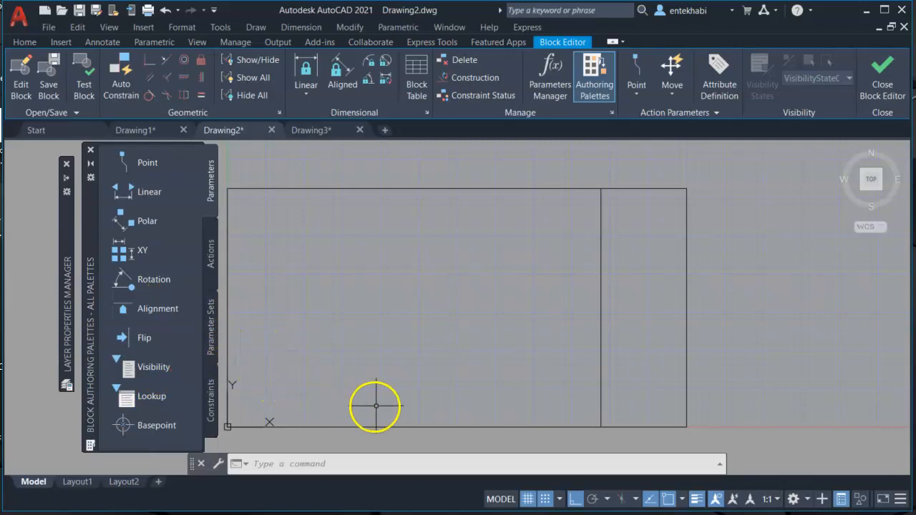
Step: Add a linear parameter from the bed's lower left to lower right corner, with its label inside the bed above the bottom edge
click(136, 197)
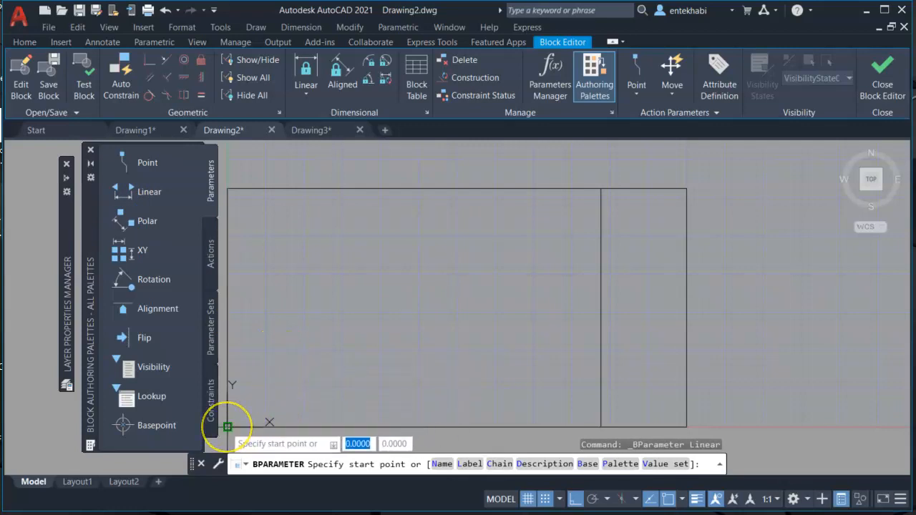
click(228, 427)
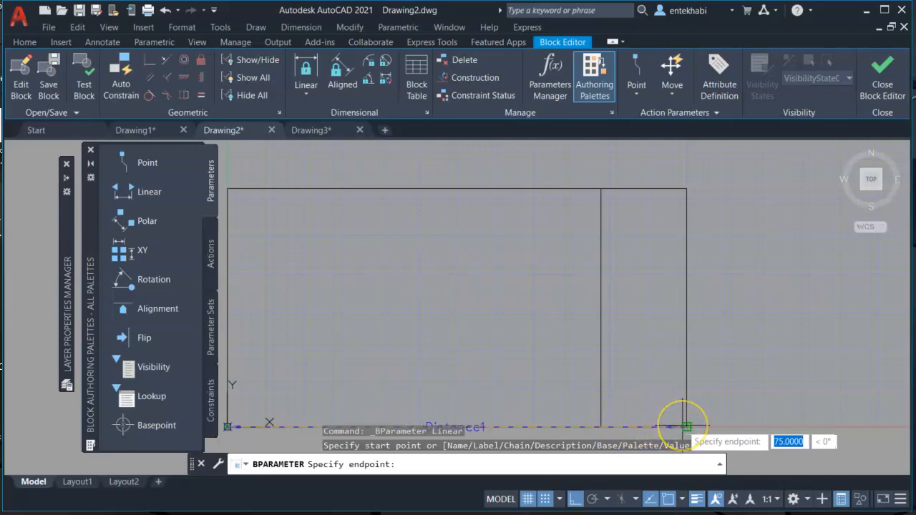
click(687, 427)
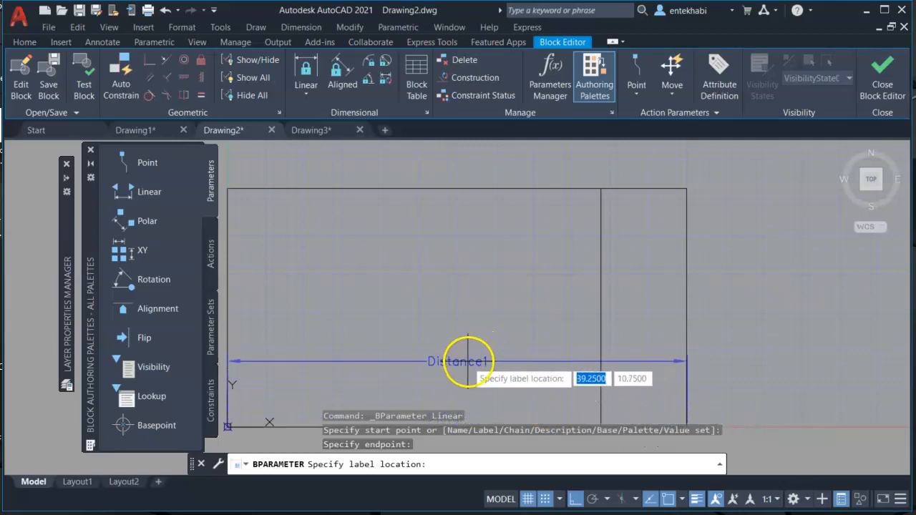
click(466, 363)
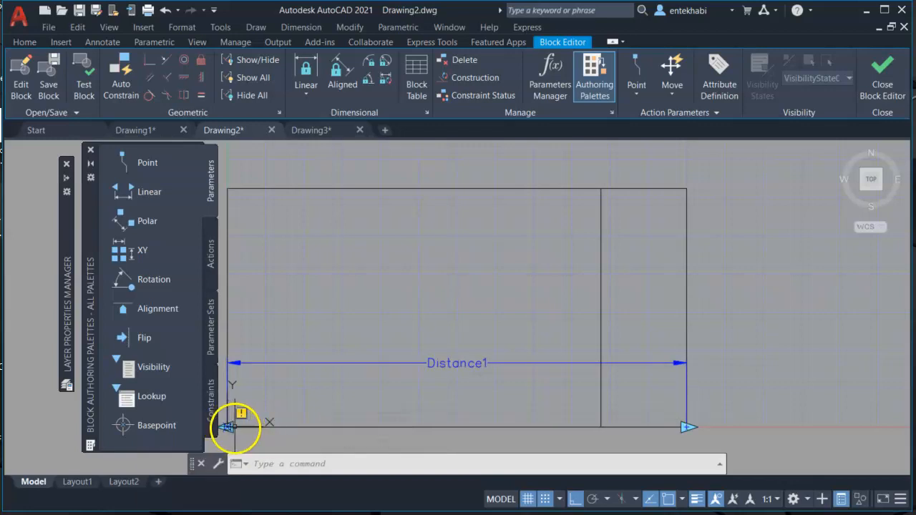
click(226, 427)
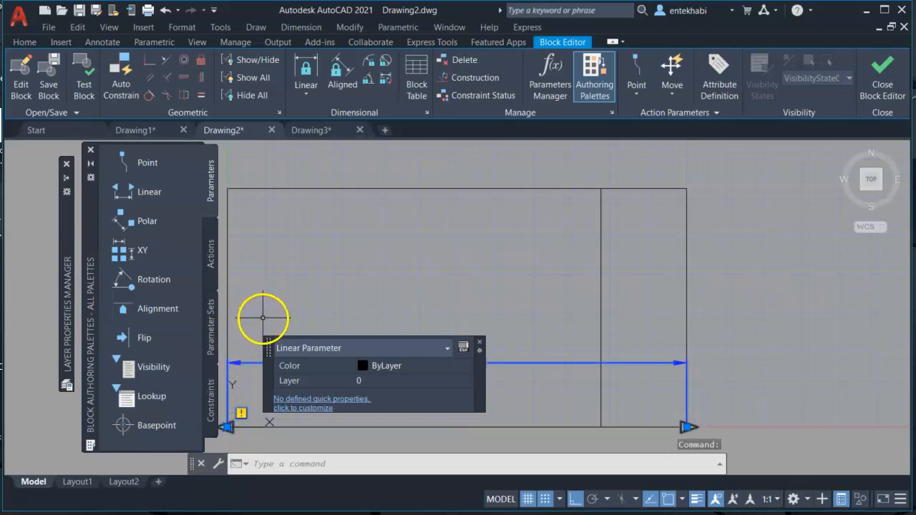
key(Escape)
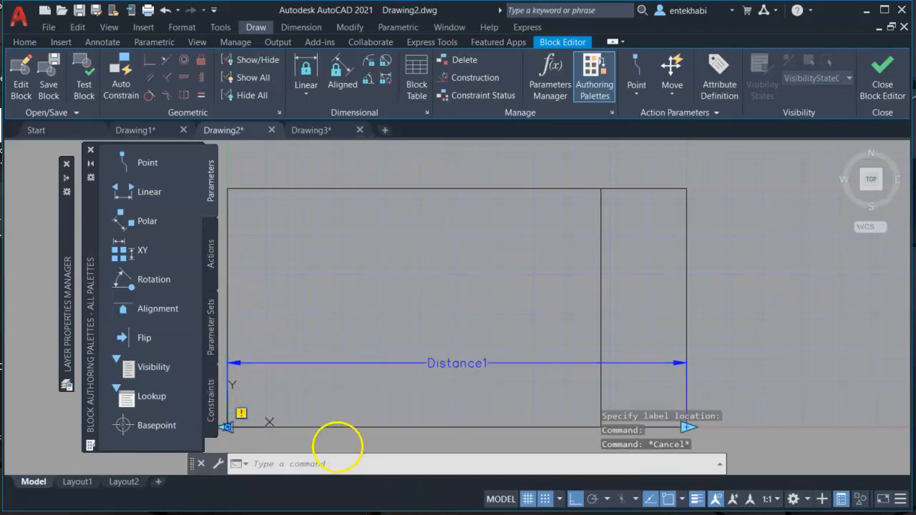
Step: Add a vertical linear parameter from the bed's lower left to upper left corner, with its label inside the bed
click(141, 192)
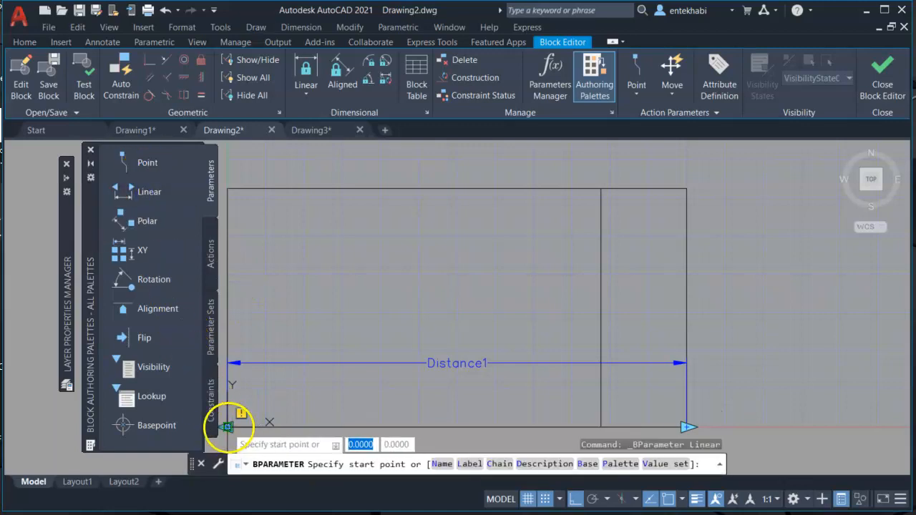
click(227, 427)
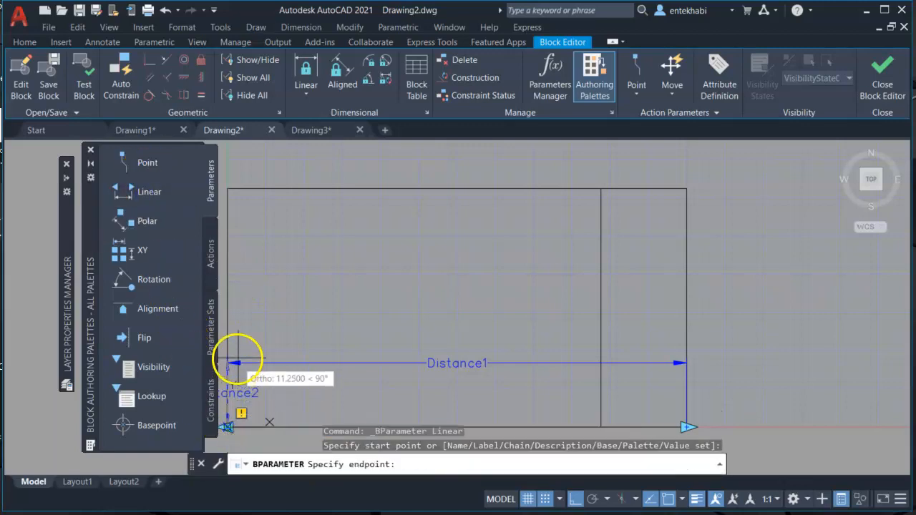
click(227, 188)
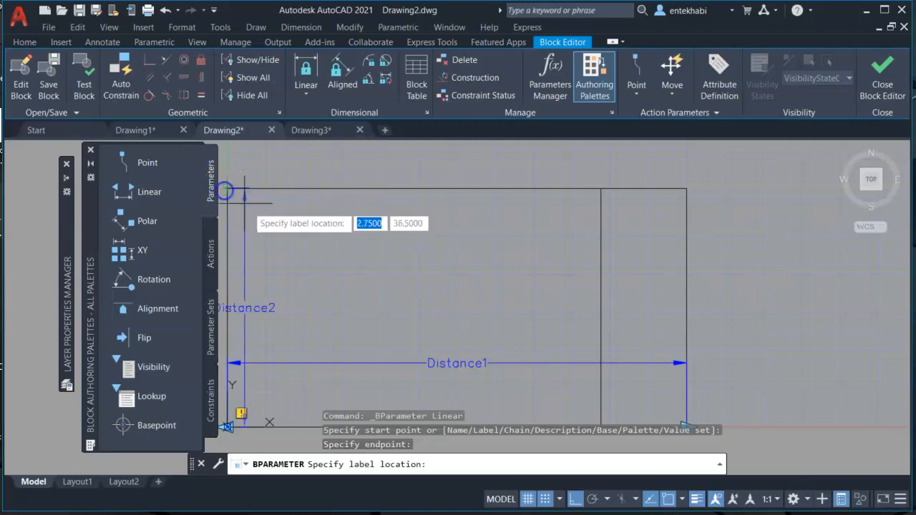
click(299, 245)
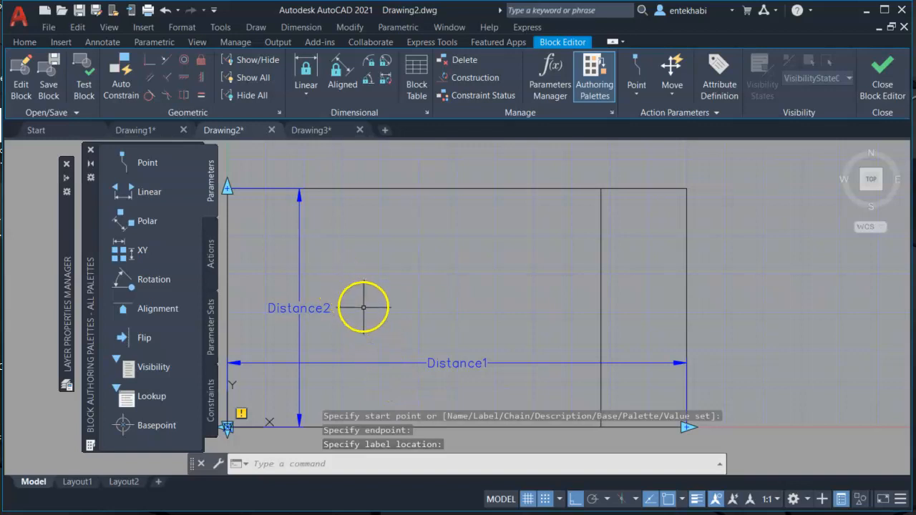
Step: Rename the horizontal linear parameter to Length
click(445, 364)
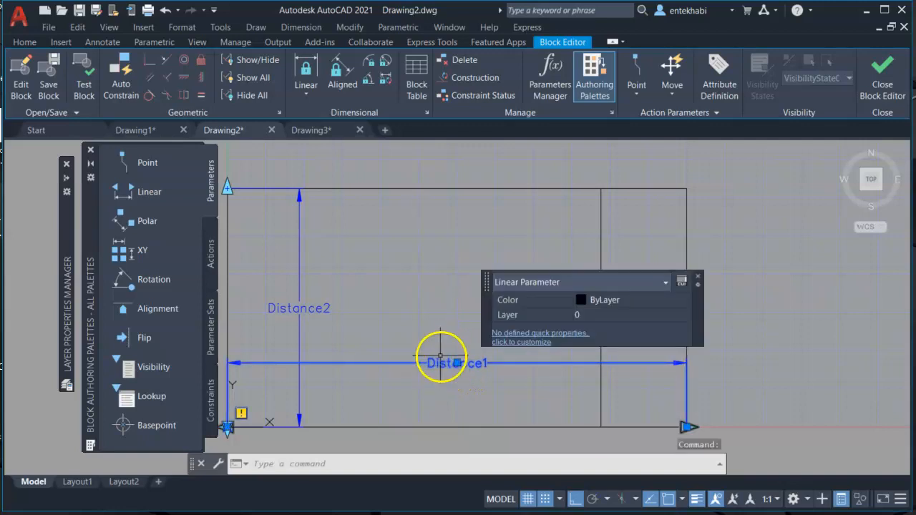
right_click(450, 365)
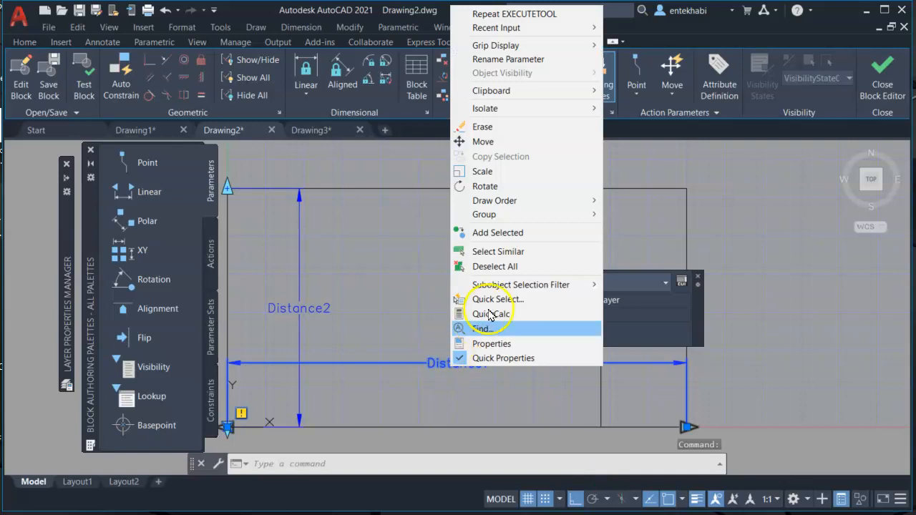
click(493, 59)
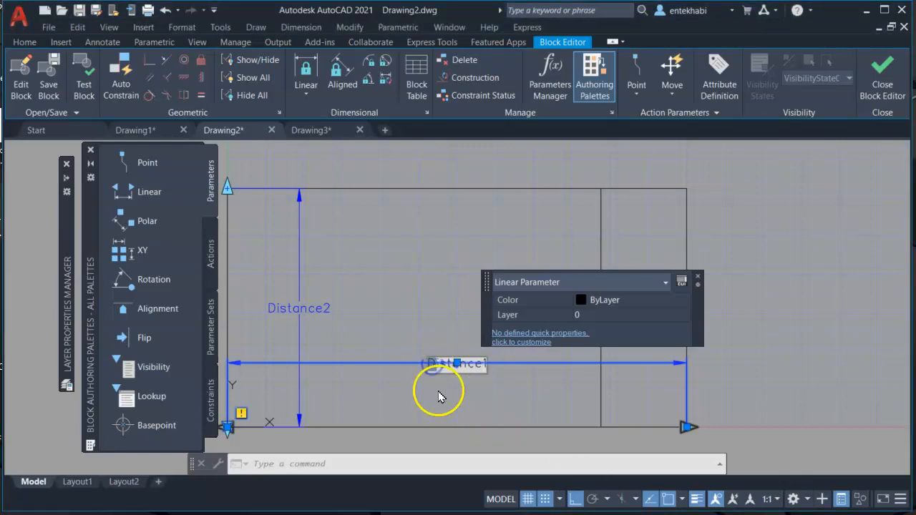
text(en)
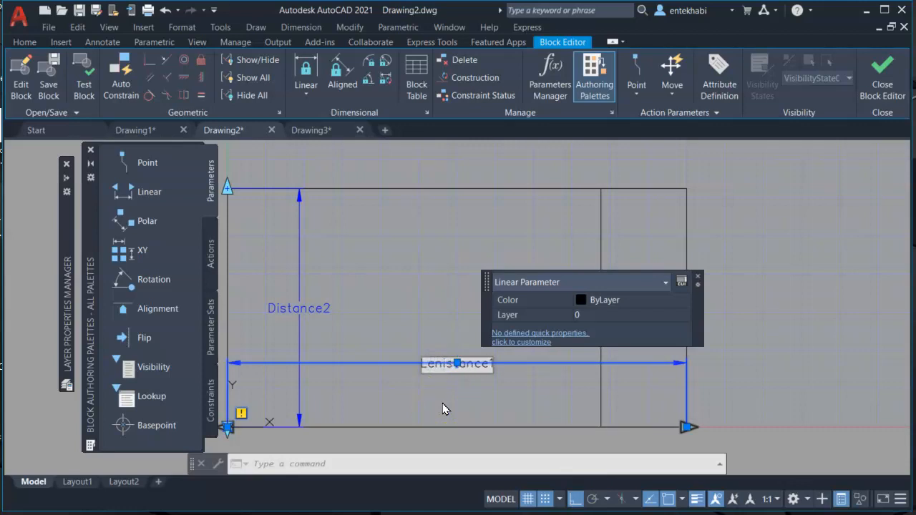
text(g)
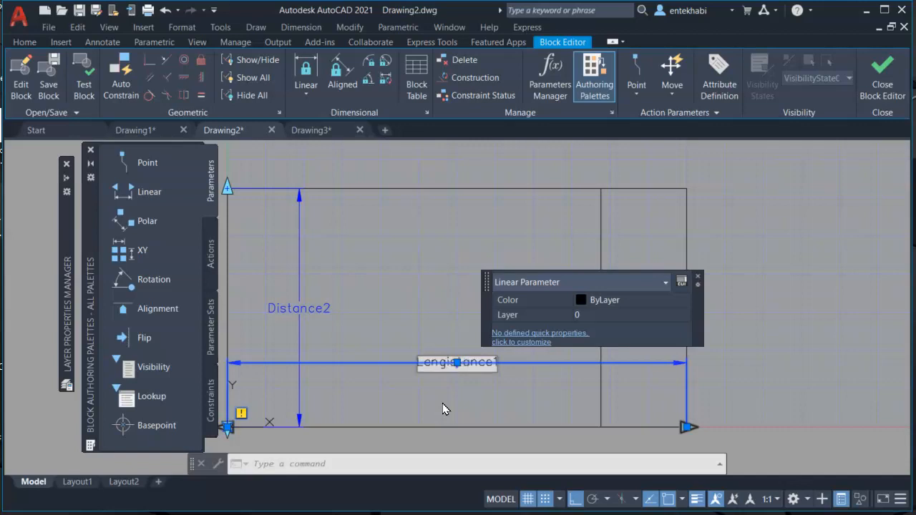
text(th)
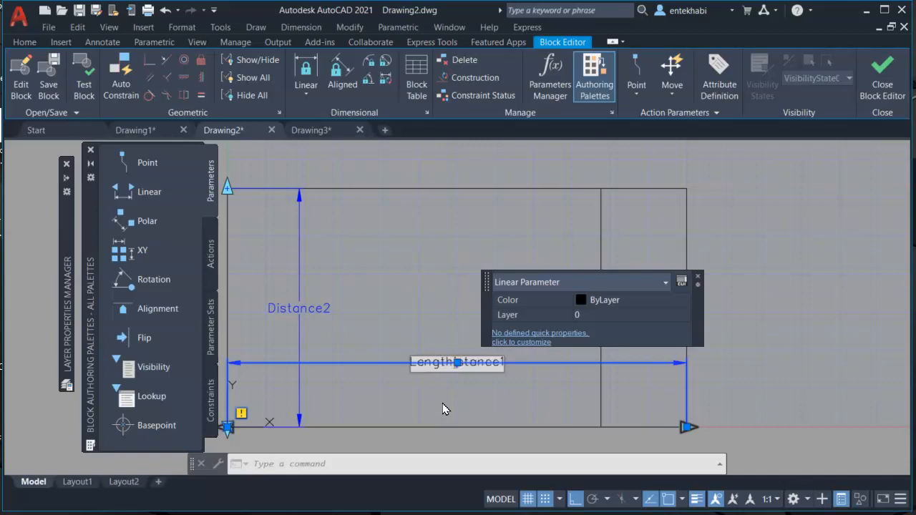
key(Delete)
key(Delete)
key(Delete)
key(Delete)
key(Delete)
key(Delete)
key(Delete)
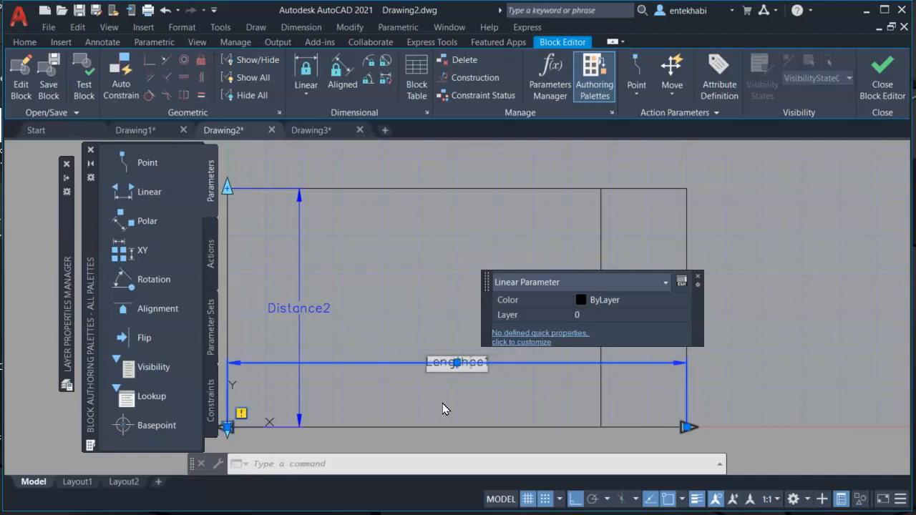
click(462, 413)
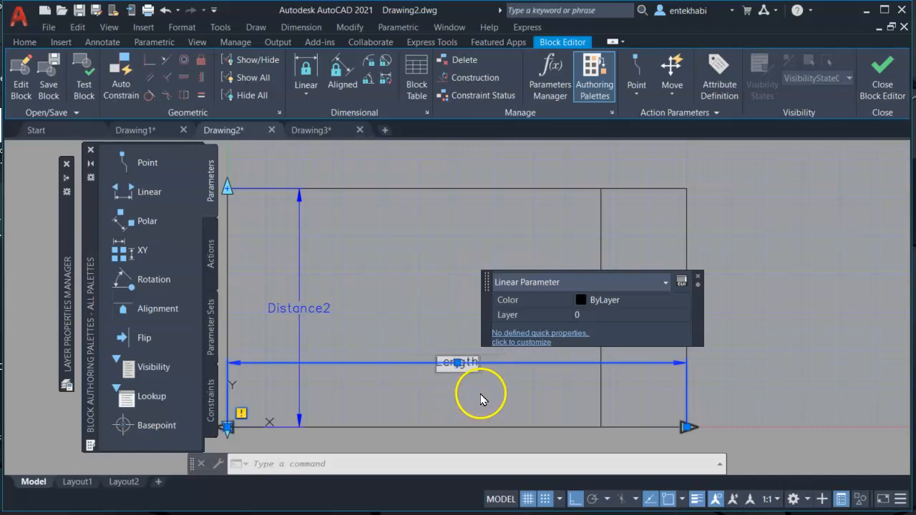
key(Escape)
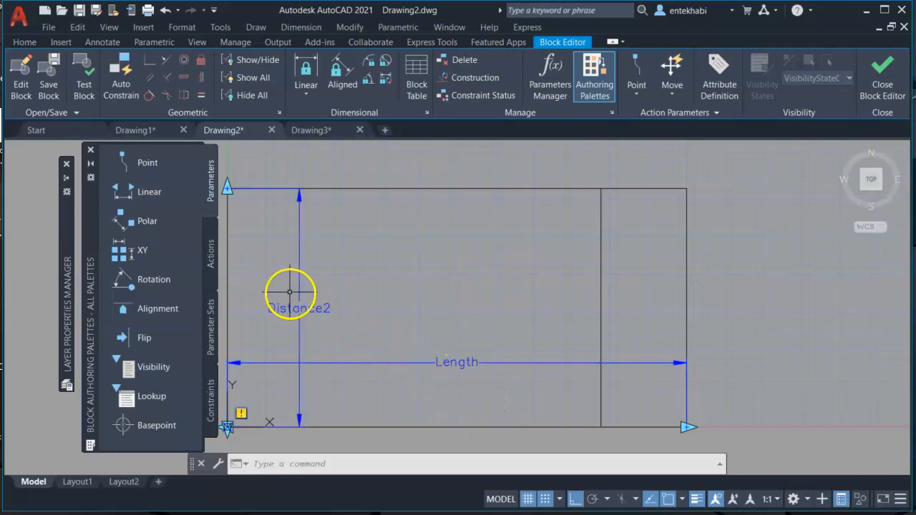
Step: Rename the vertical linear parameter to Width
click(313, 302)
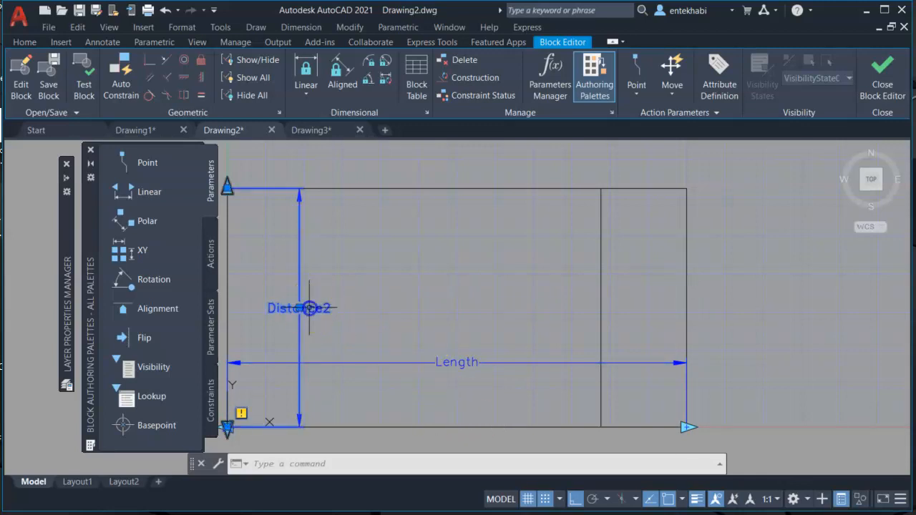
right_click(309, 309)
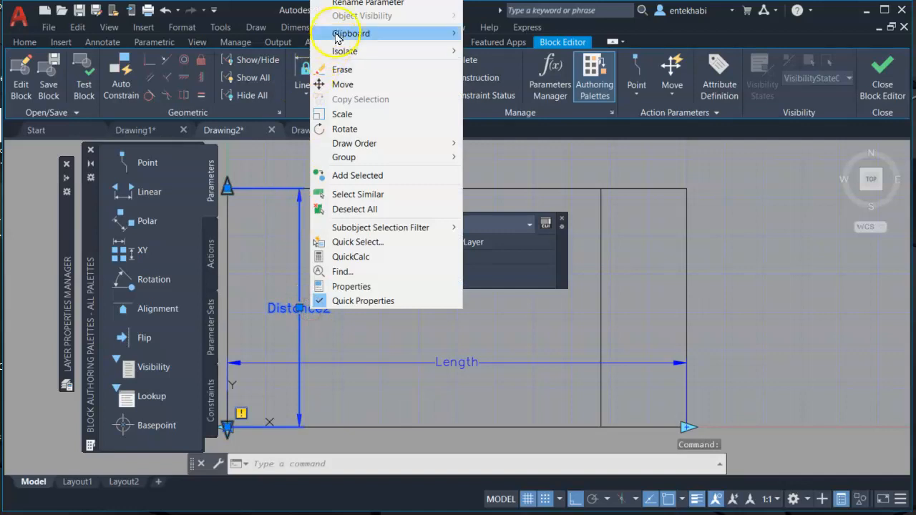
click(367, 3)
click(325, 312)
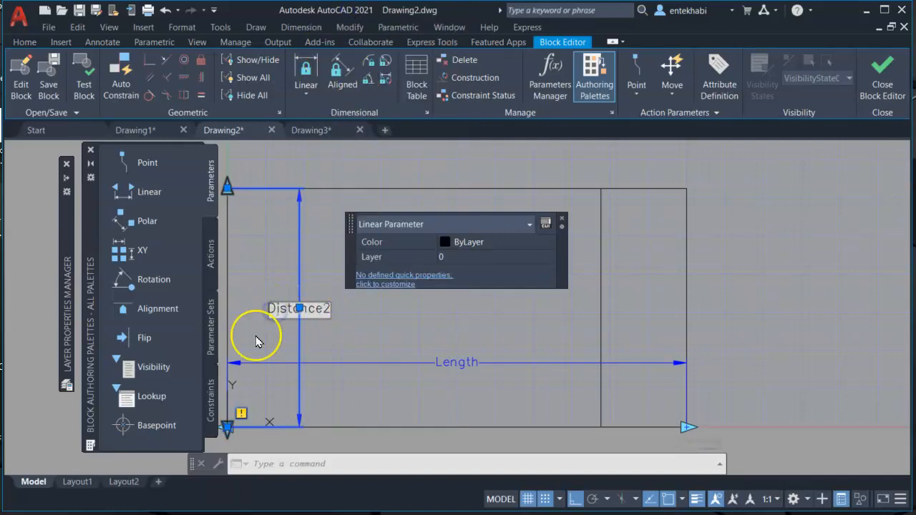
key(Delete)
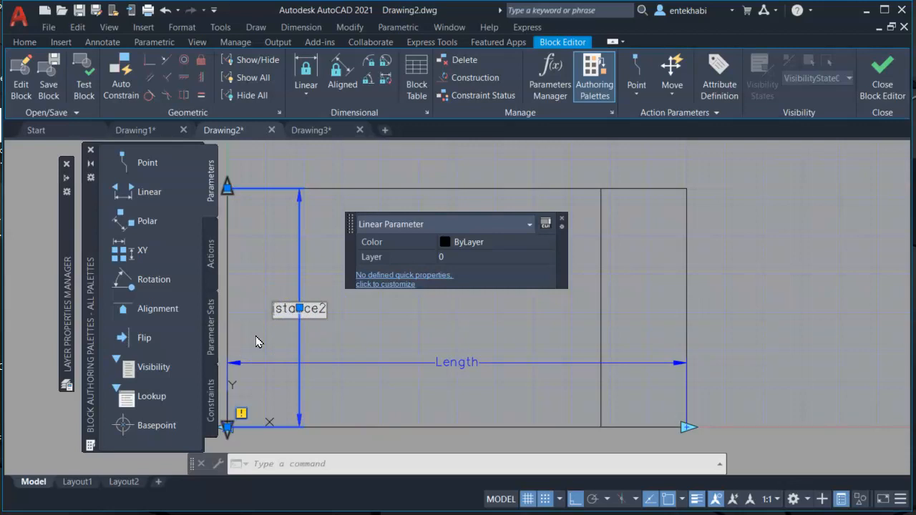
text(Widthi)
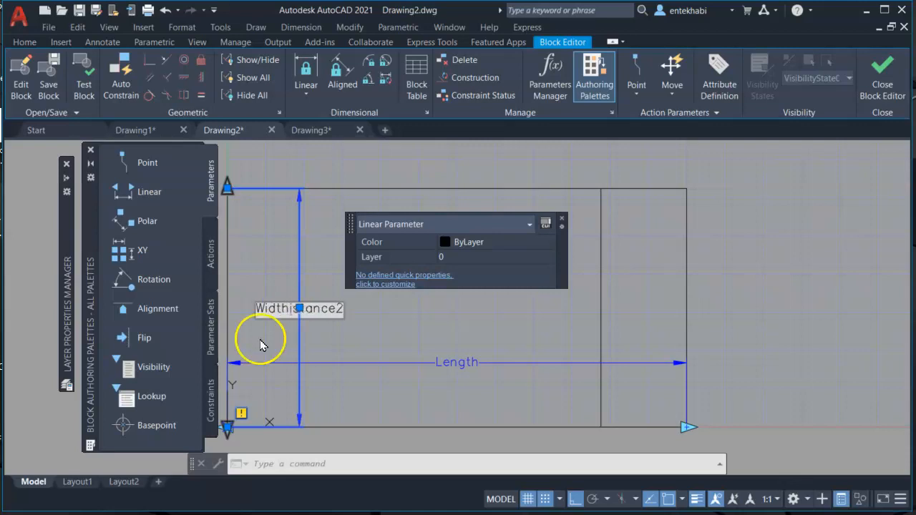
key(Delete)
key(Delete)
key(Delete)
key(Delete)
key(Delete)
key(Delete)
key(Delete)
key(Delete)
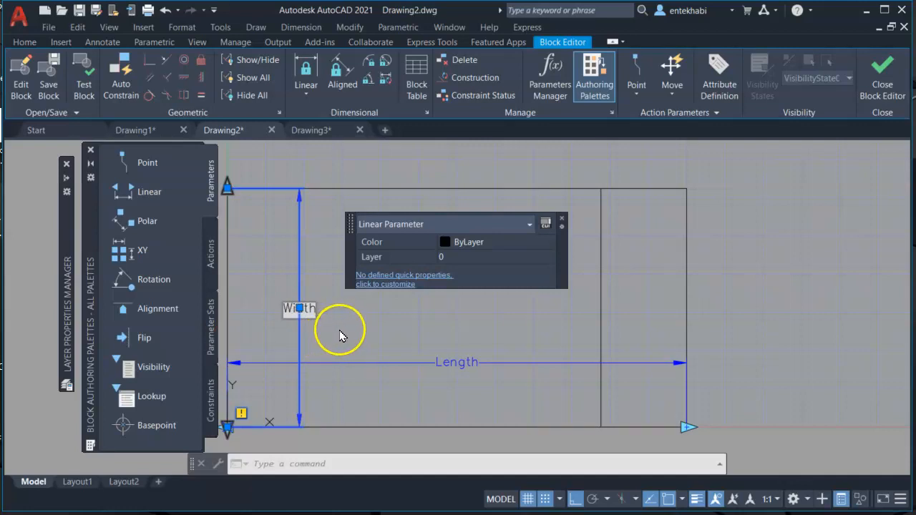
click(341, 334)
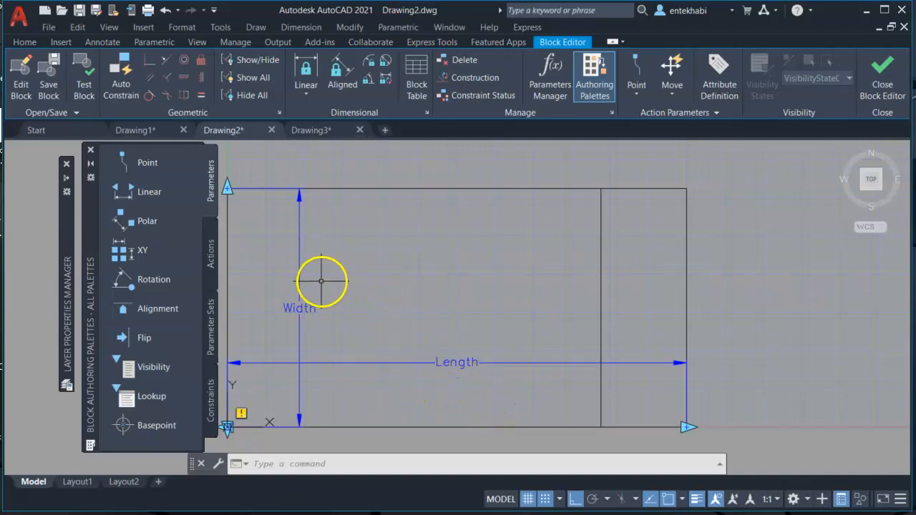
Step: Start a Stretch action on the Length parameter's lower right point, with a stretch frame enclosing the right half of the bed
click(211, 256)
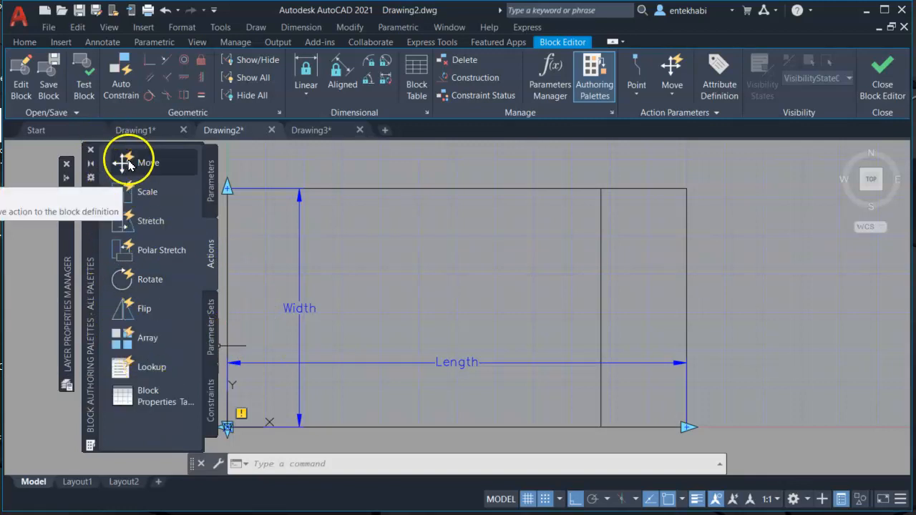
click(144, 225)
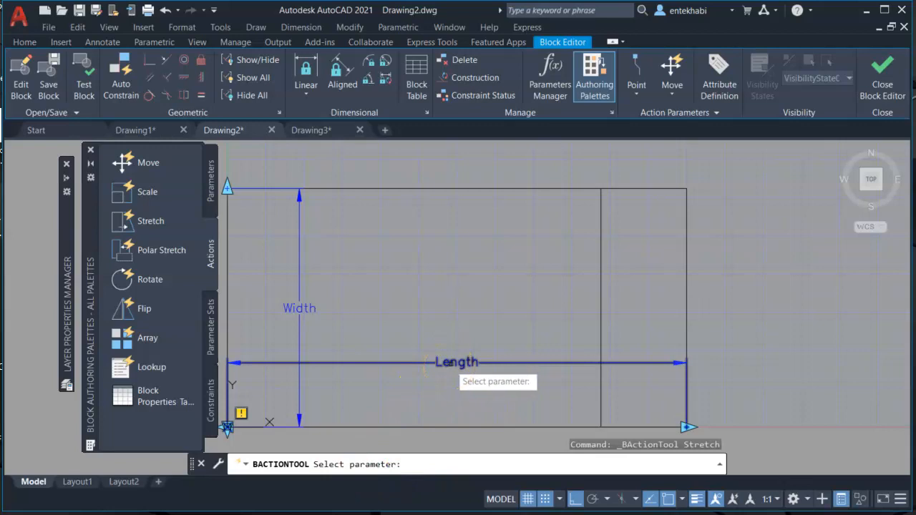
click(446, 363)
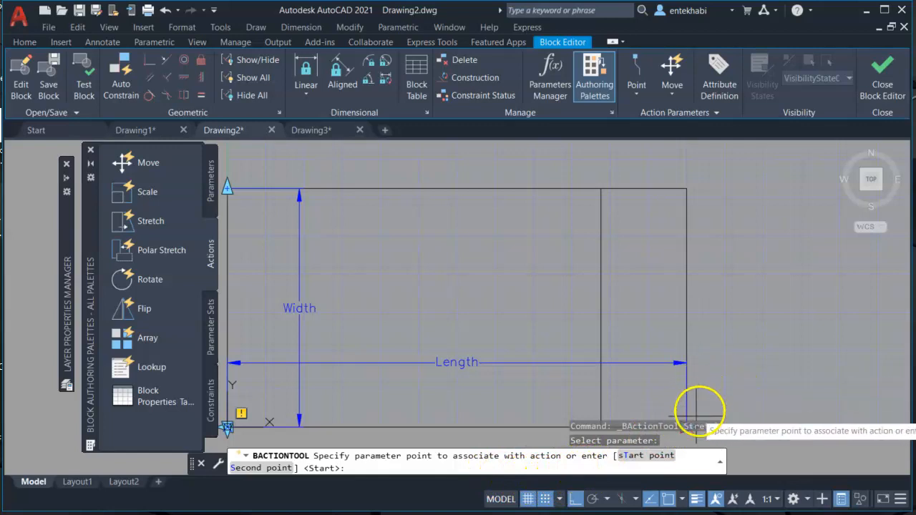
middle_drag(704, 371, 719, 334)
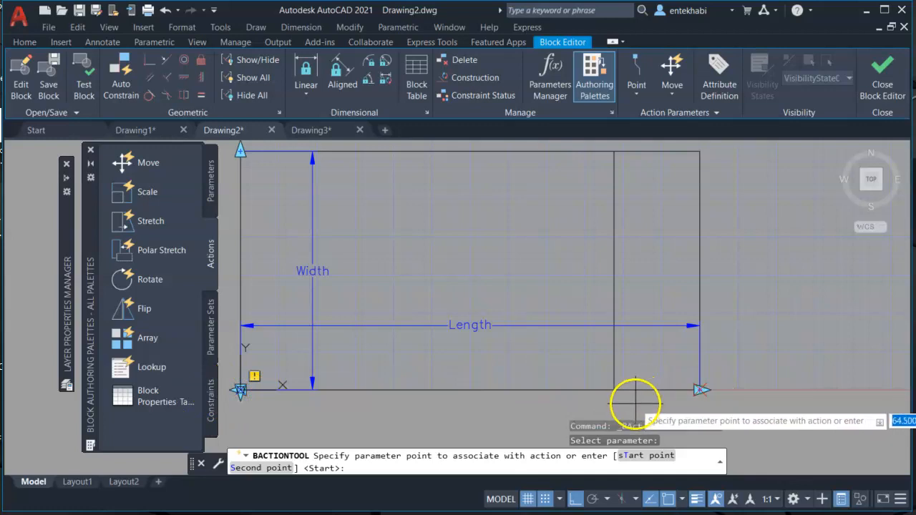
click(699, 390)
middle_drag(639, 324, 640, 349)
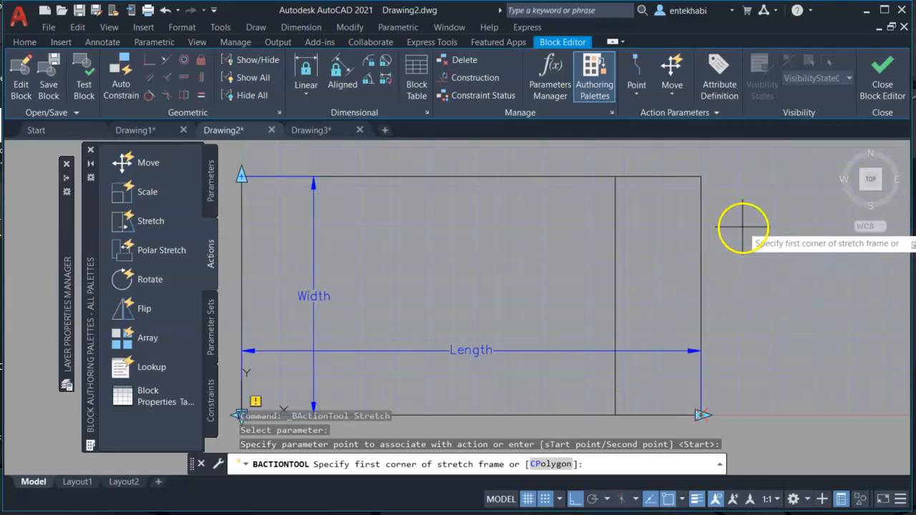
click(761, 156)
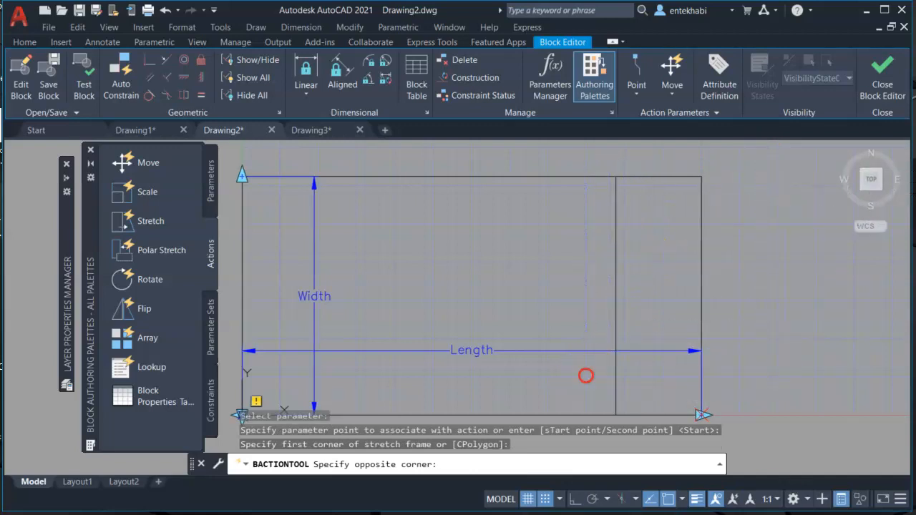
middle_drag(585, 375, 608, 323)
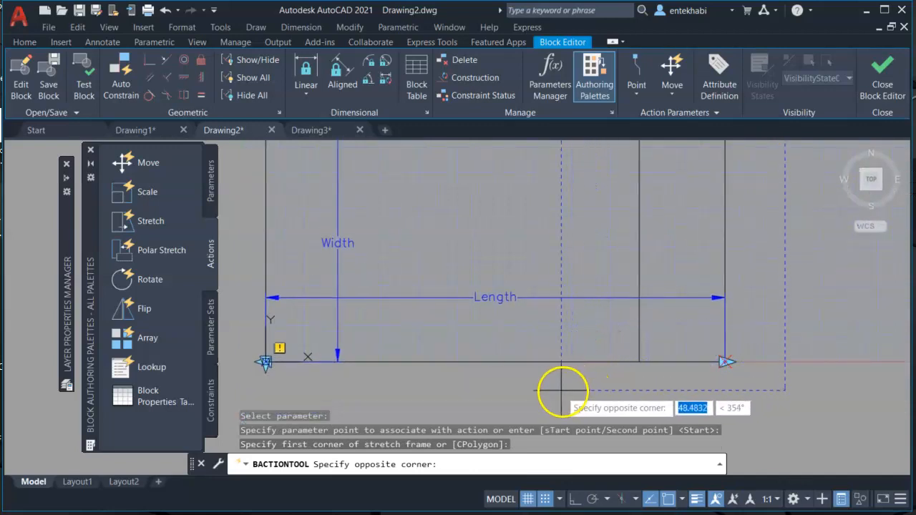
scroll(557, 393, up, 1)
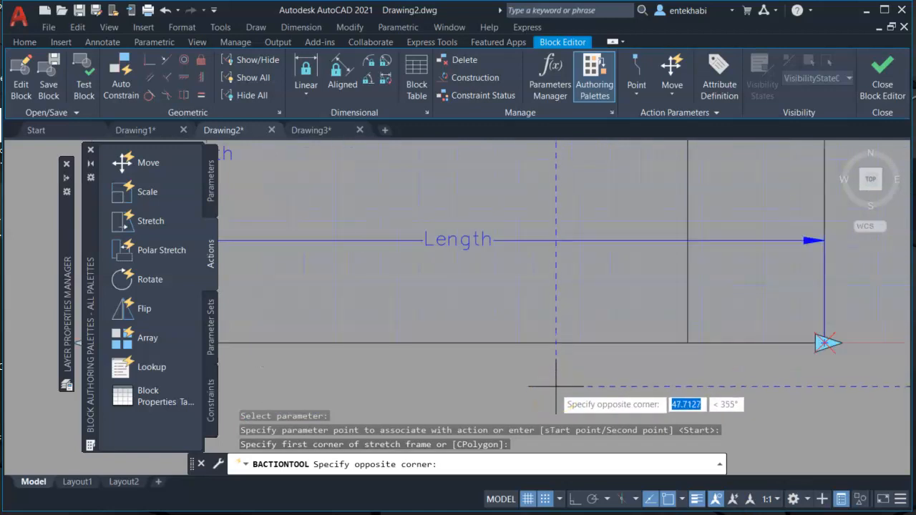
scroll(555, 379, up, 1)
scroll(551, 375, down, 1)
scroll(551, 375, down, 1)
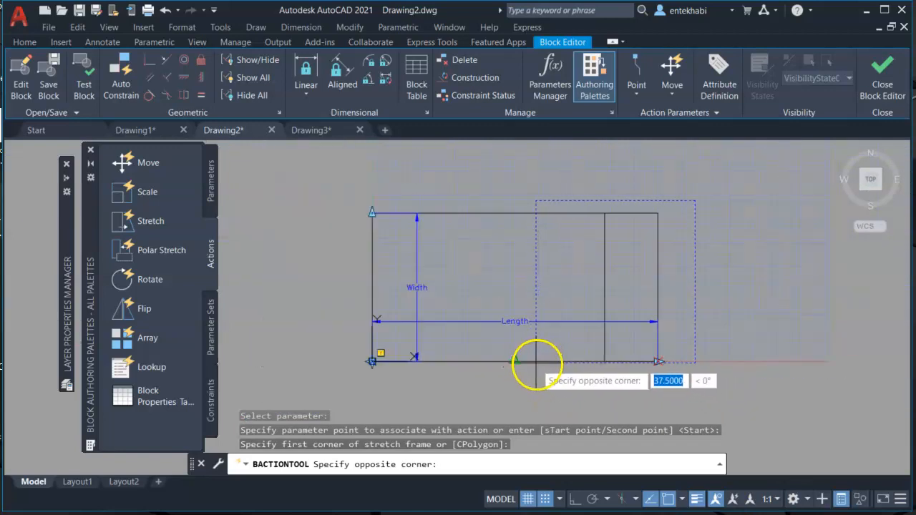
click(502, 382)
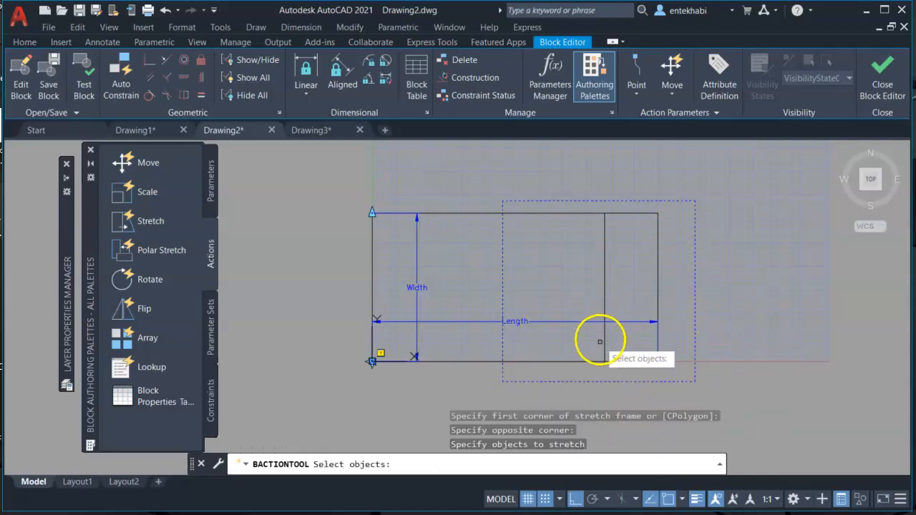
Step: Choose the bed's right edge, top edge, inner vertical line and bottom edge as the Length action's objects to stretch
click(658, 227)
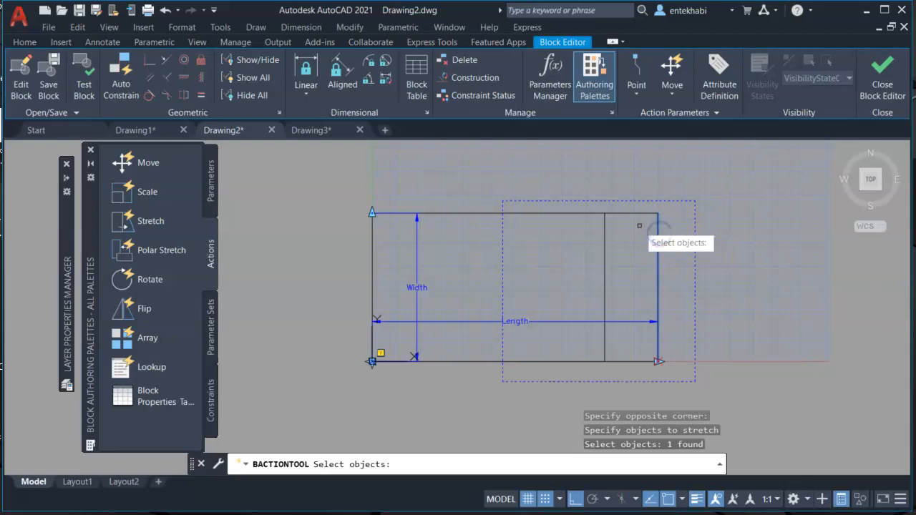
click(634, 213)
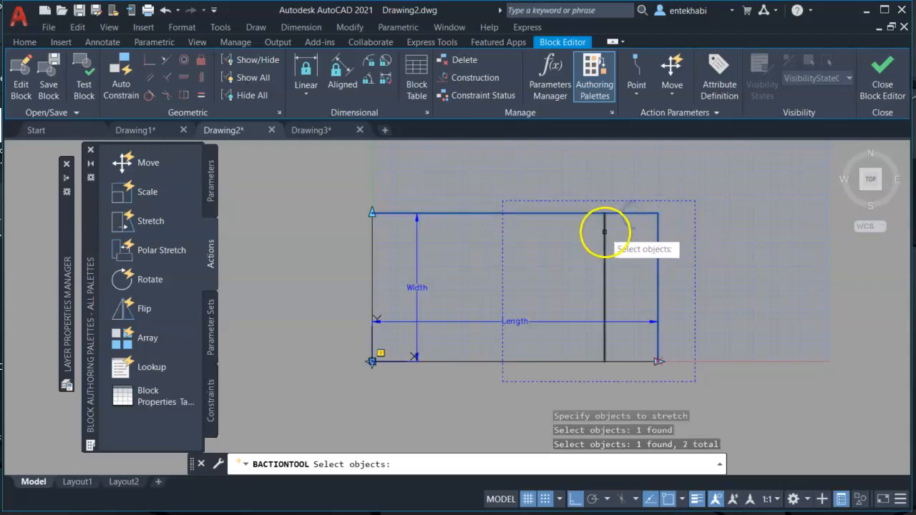
click(605, 233)
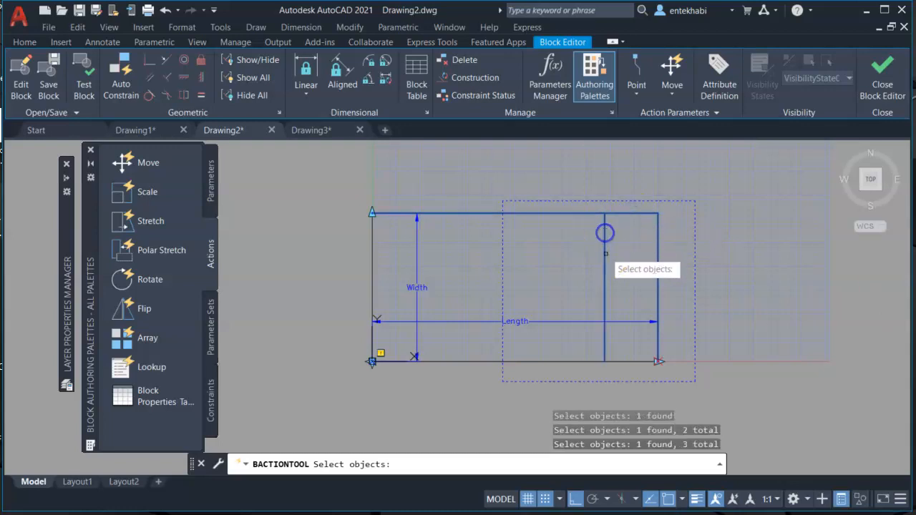
click(621, 361)
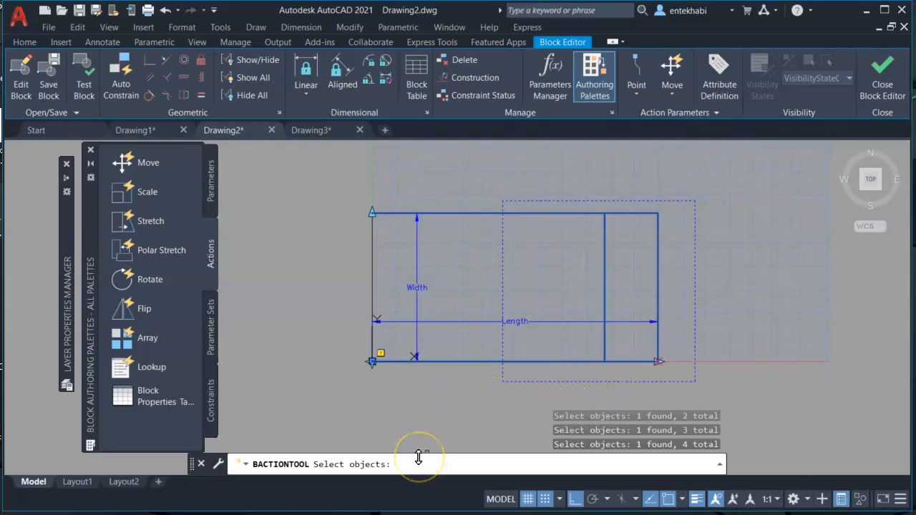
key(Return)
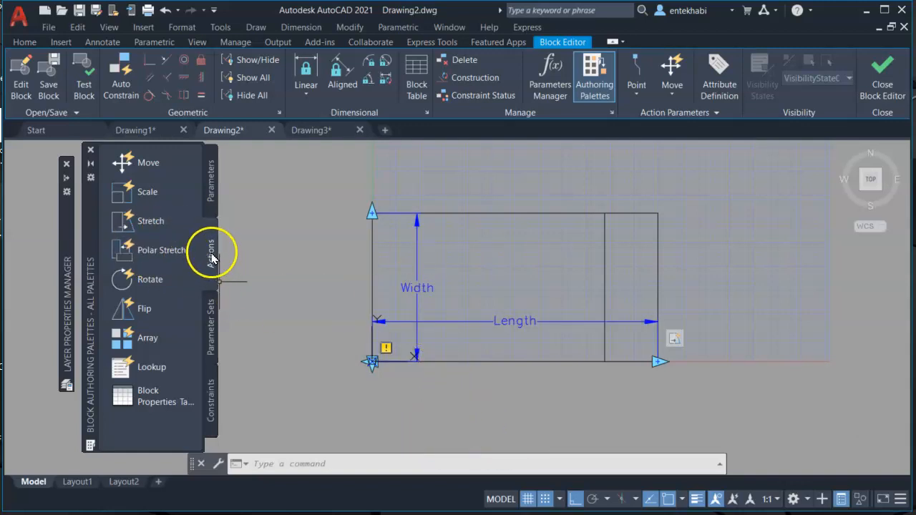
Step: Add a Stretch action to the Width parameter's upper point, framing the bed's upper part and including the top, right, left and inner vertical lines
click(144, 223)
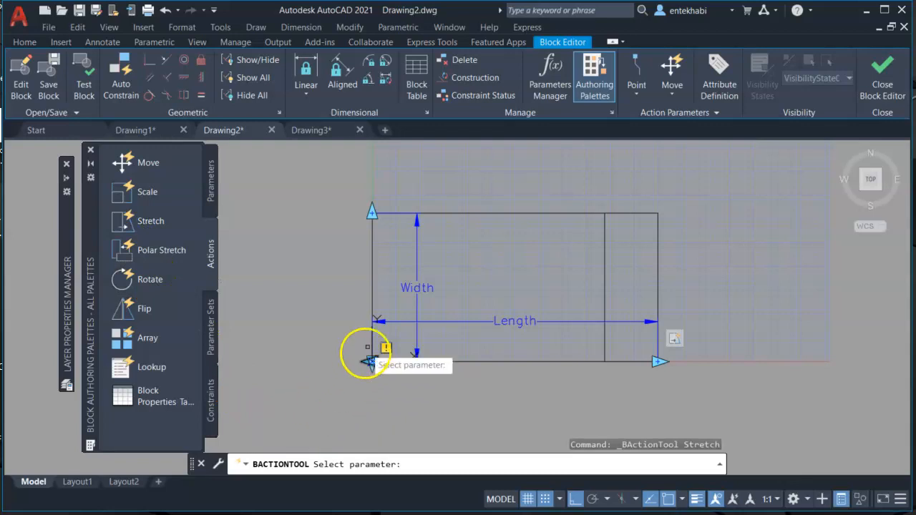
click(415, 290)
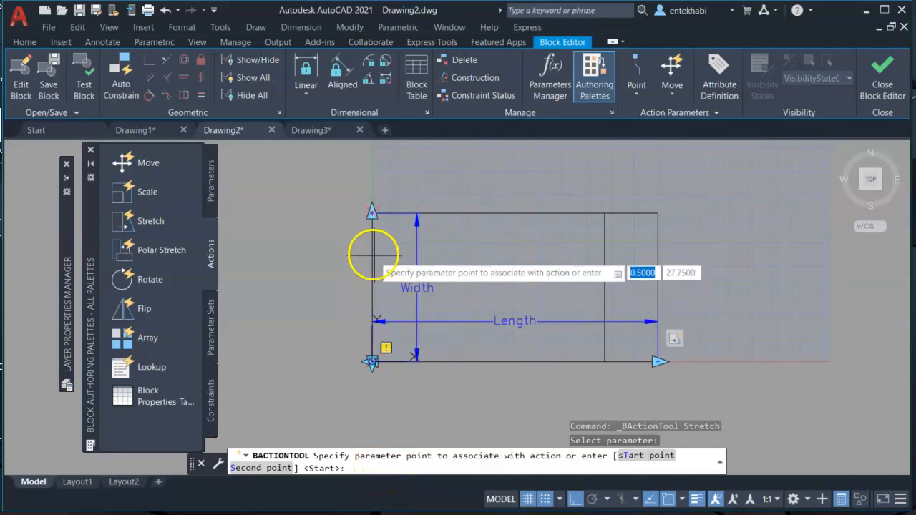
click(372, 212)
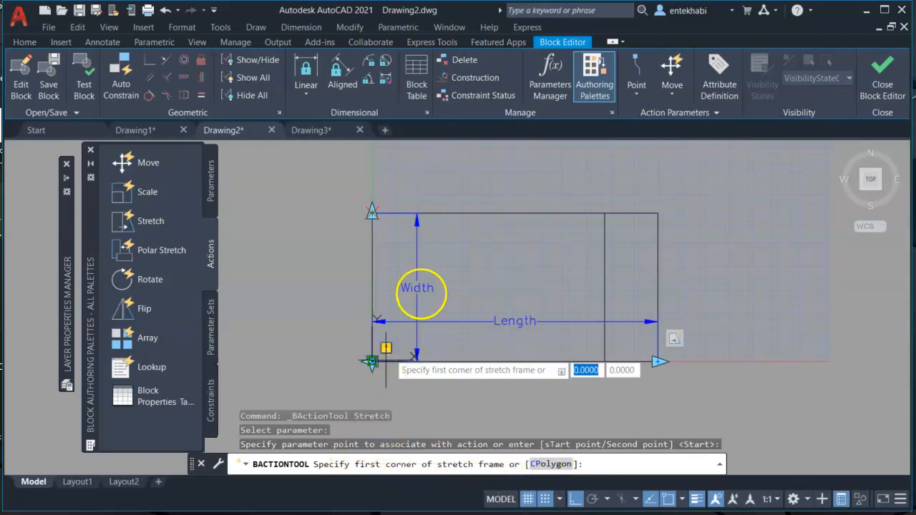
click(706, 170)
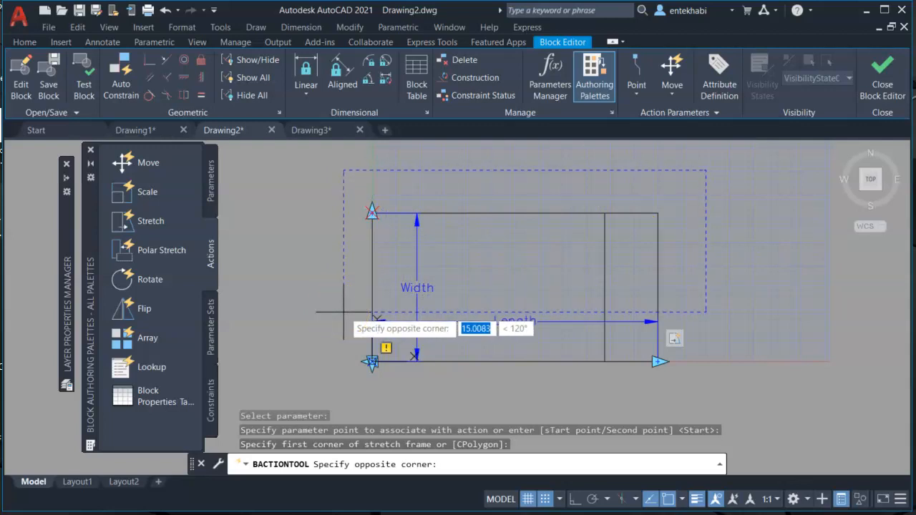
click(344, 312)
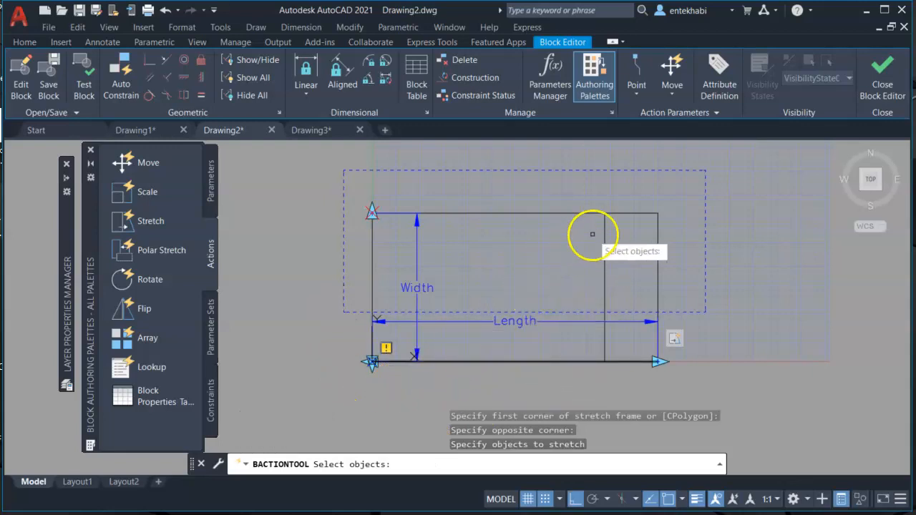
click(643, 213)
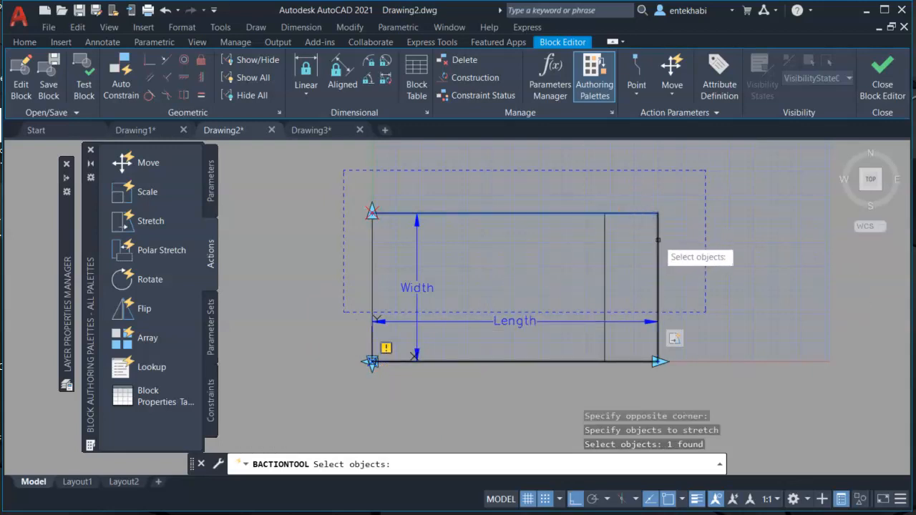
click(657, 240)
click(605, 246)
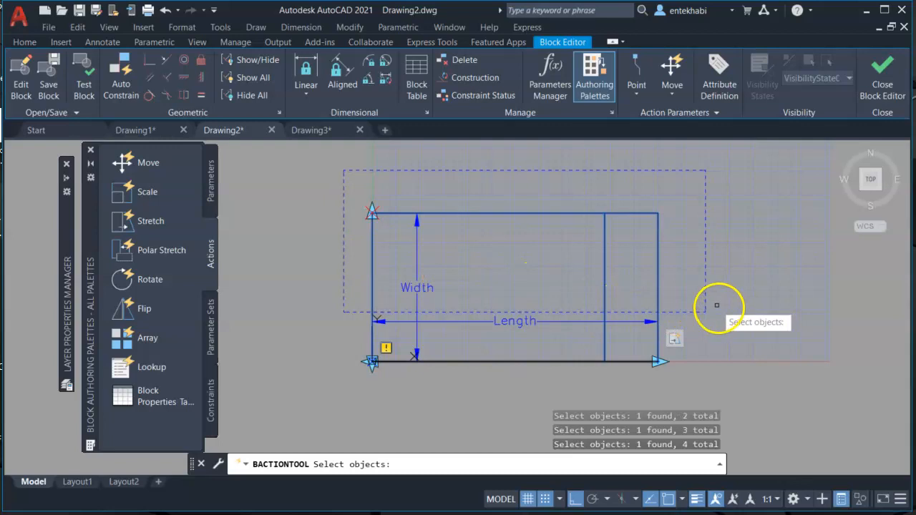
key(Return)
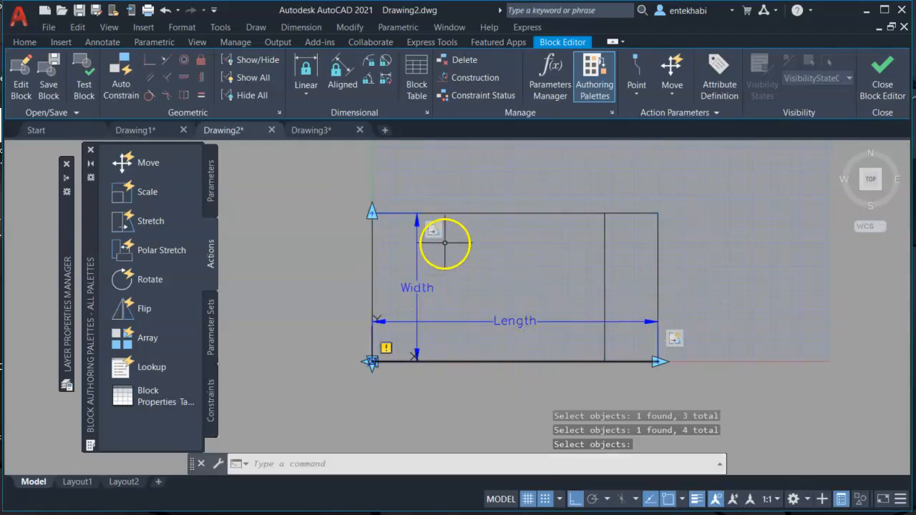
Step: Close the Block Editor and save the changes to Bed
mouse_move(440, 236)
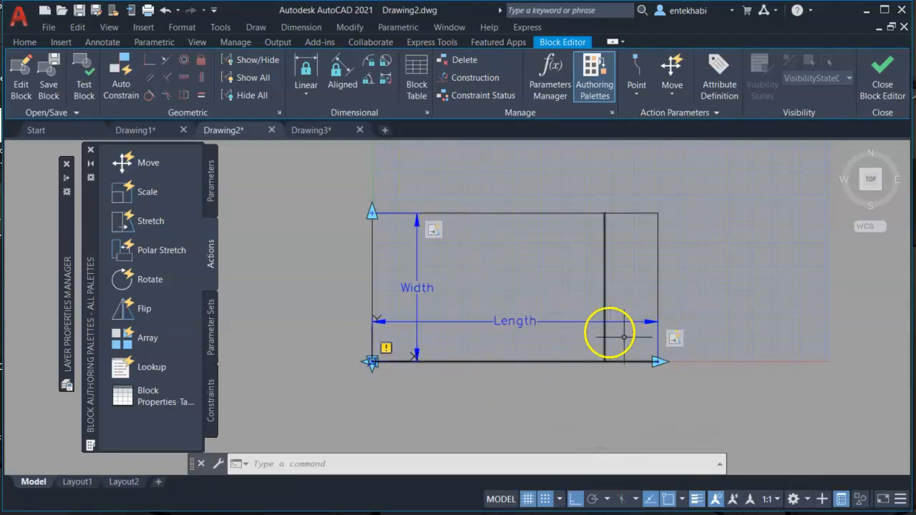
mouse_move(672, 345)
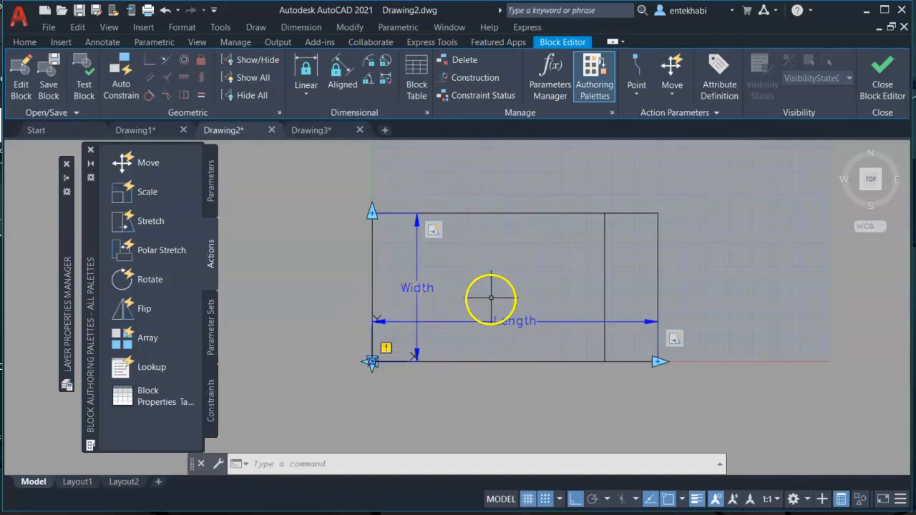
click(884, 81)
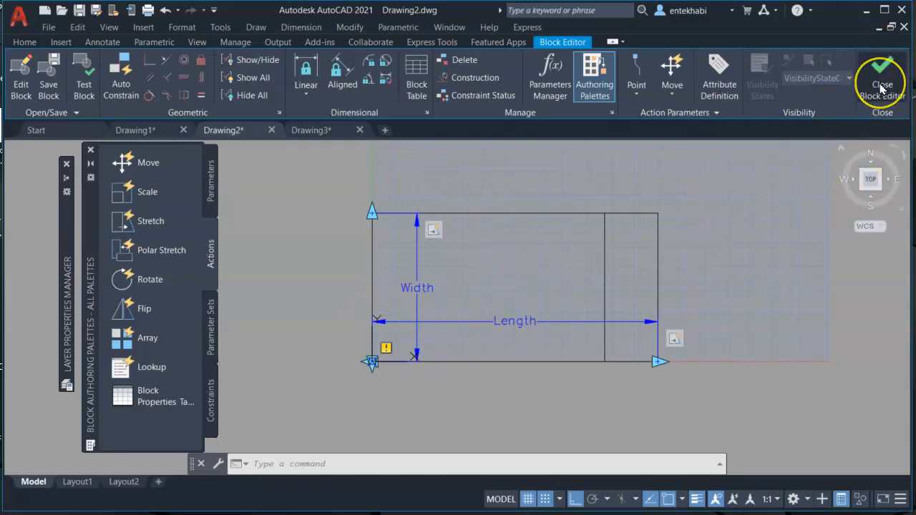
click(882, 87)
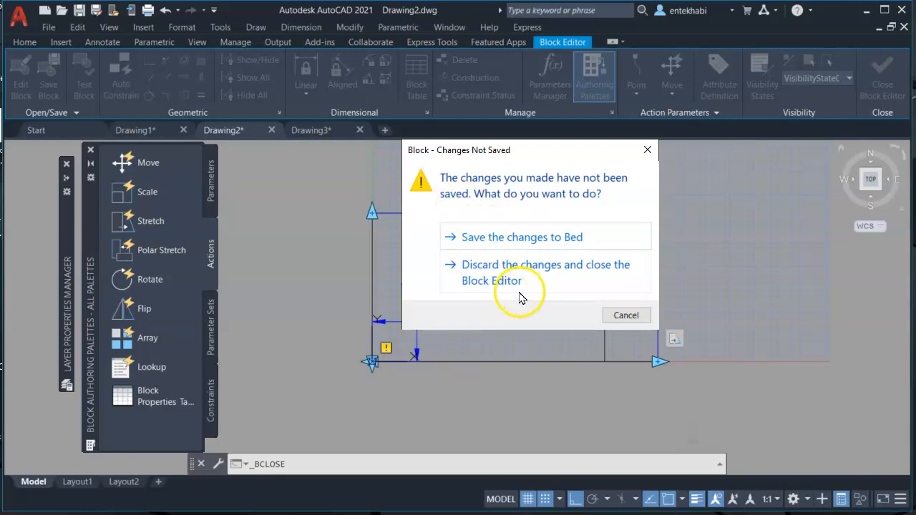
click(516, 240)
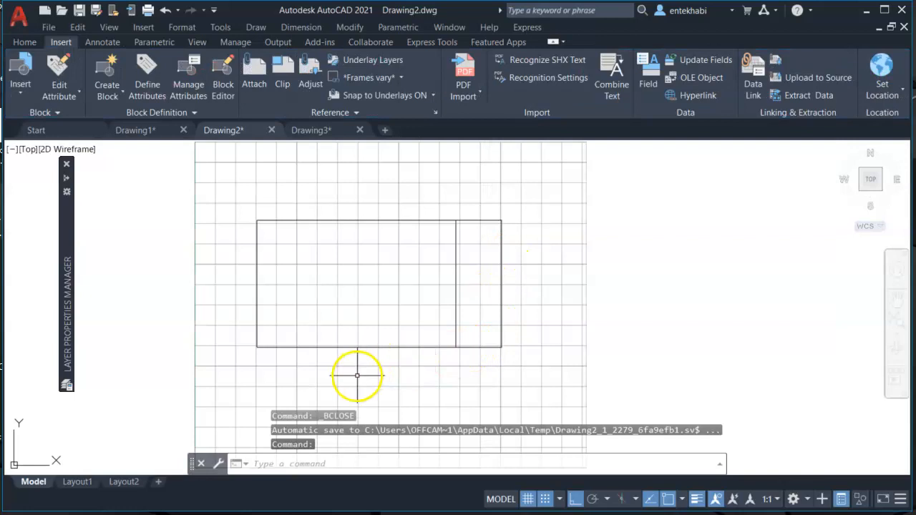
Step: Select the Bed block in the drawing and stretch it rightward with its length grip to about 116.75
scroll(386, 363, up, 2)
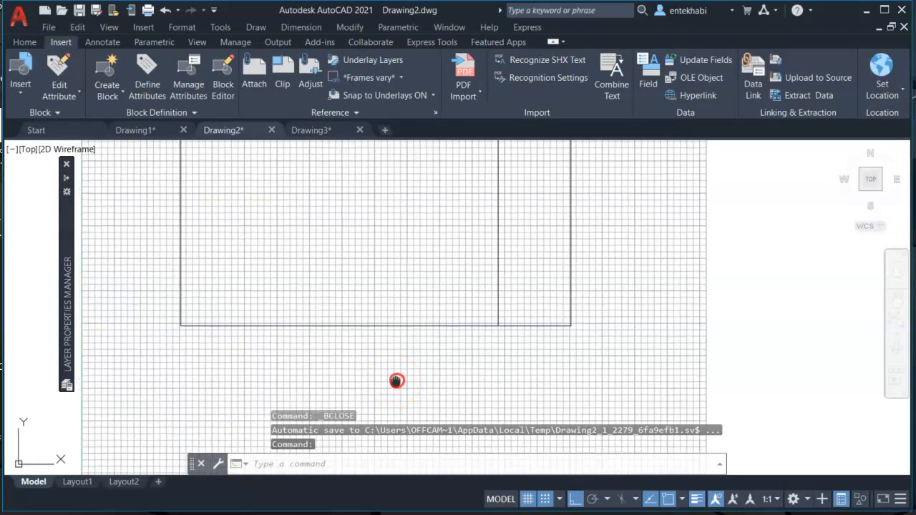
scroll(425, 386, down, 4)
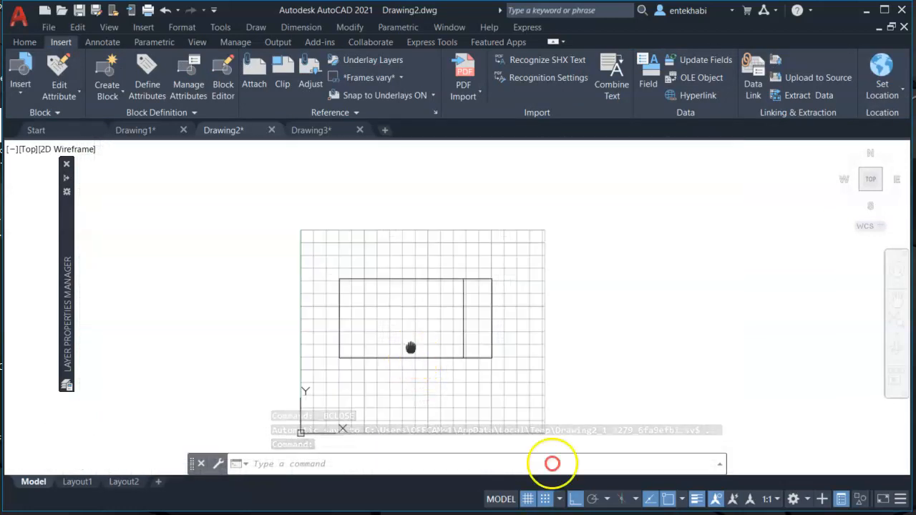
scroll(408, 314, up, 3)
click(412, 318)
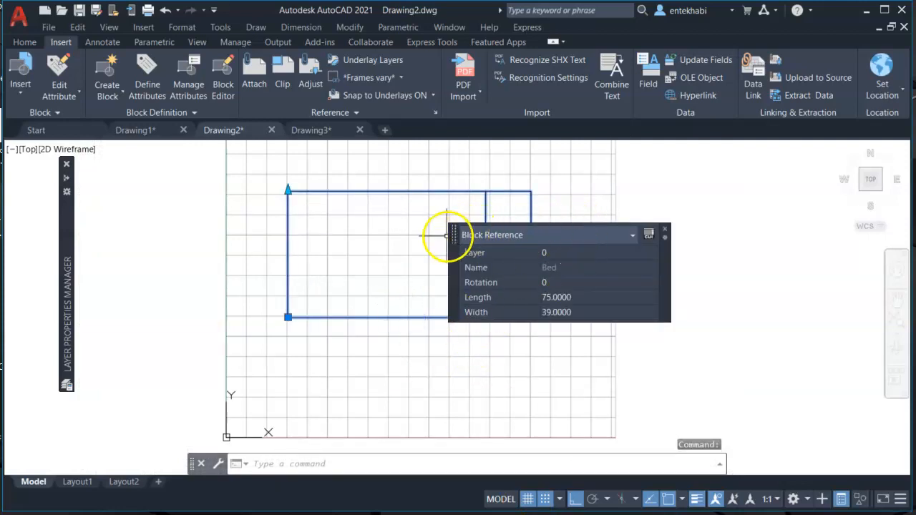
drag(453, 241, 730, 237)
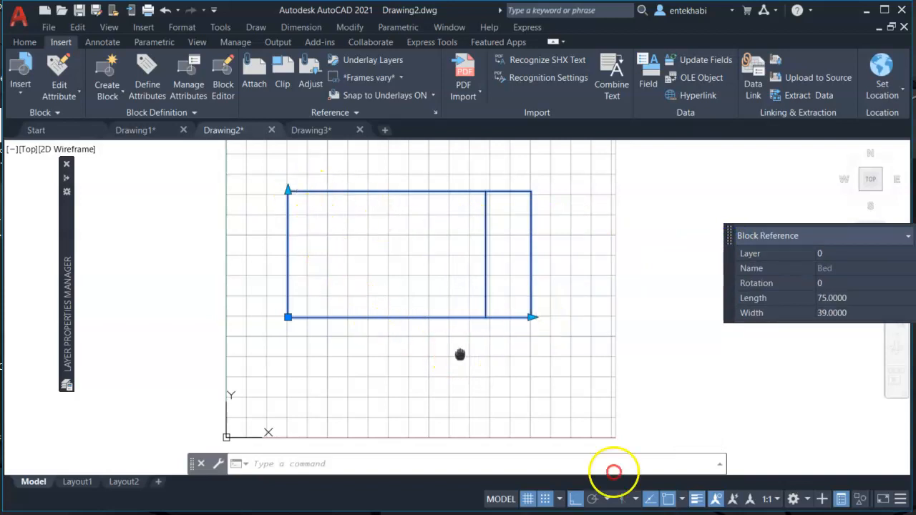
middle_drag(460, 354, 413, 366)
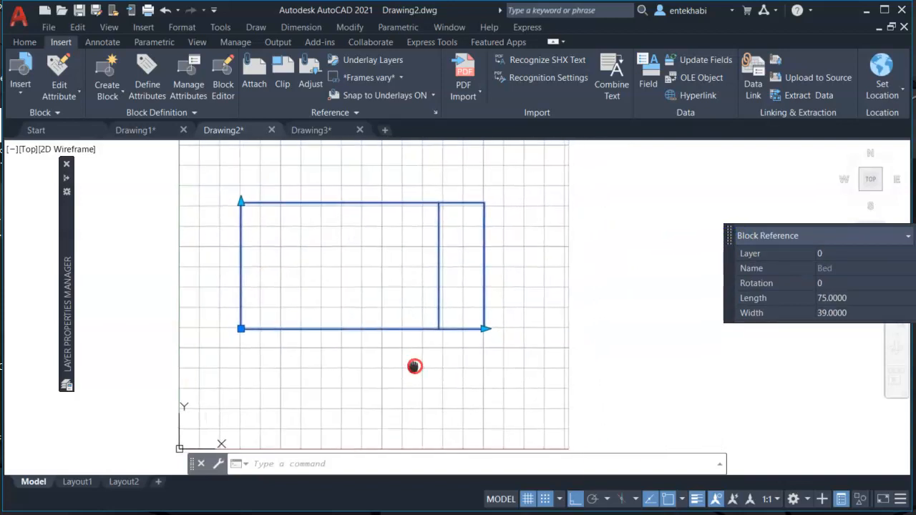
click(483, 330)
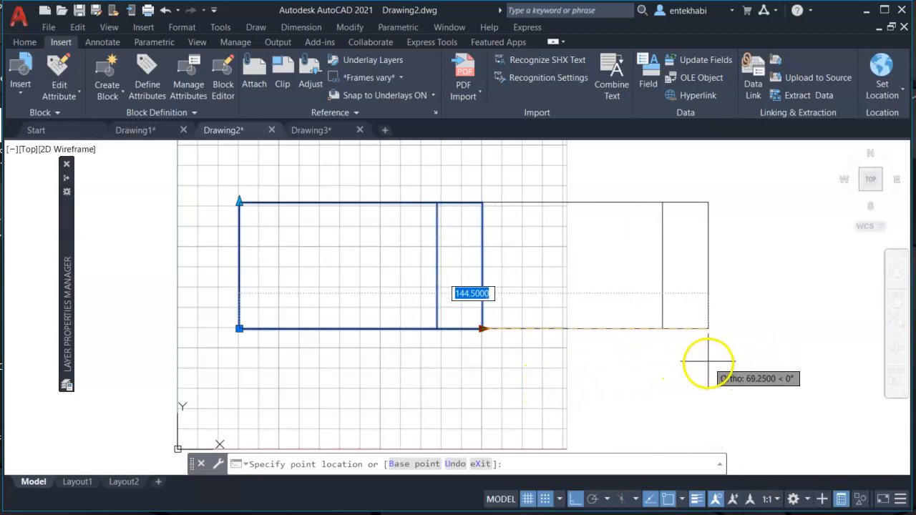
click(616, 368)
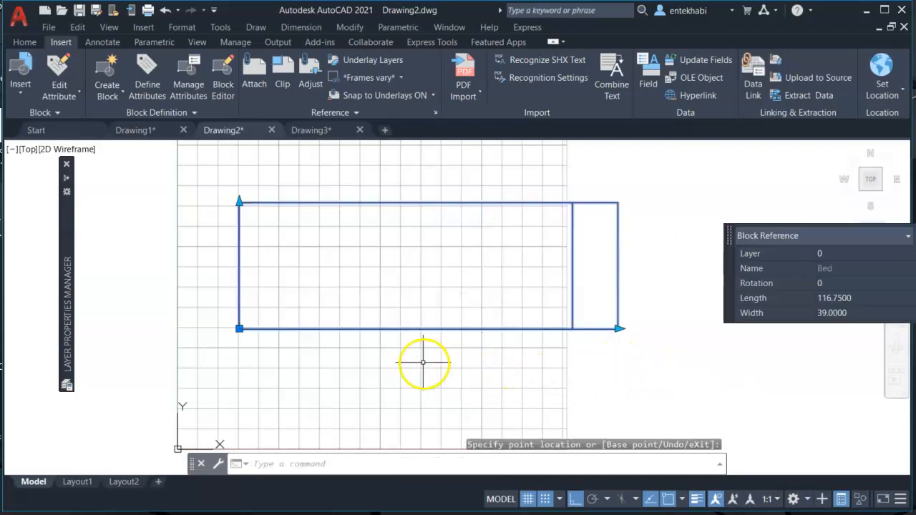
Step: Stretch the Bed block upward with its width grip to a width of about 64.5
middle_drag(394, 320, 423, 395)
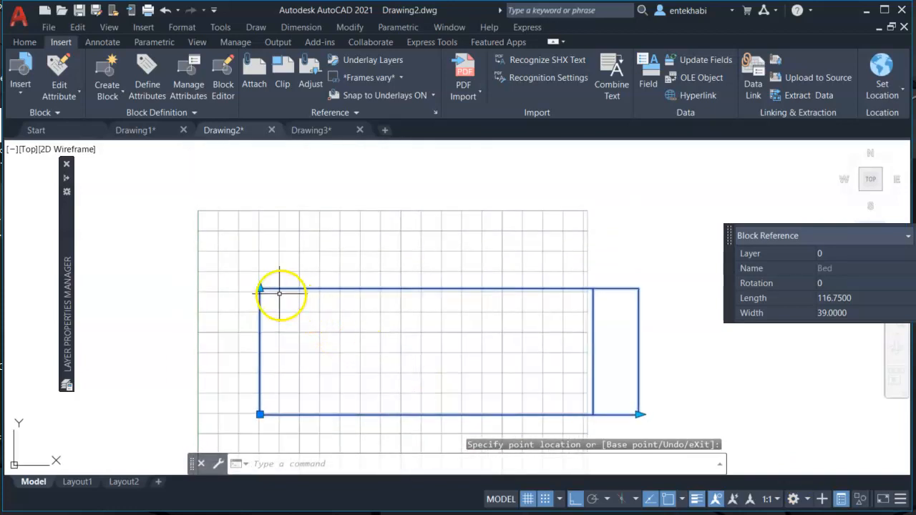
click(260, 287)
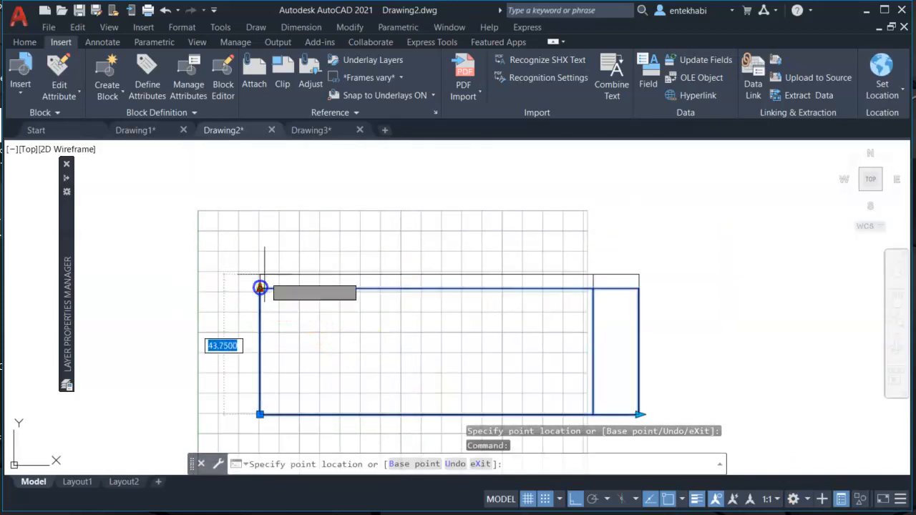
click(256, 208)
scroll(420, 326, down, 2)
mouse_move(420, 326)
middle_down()
mouse_move(374, 276)
mouse_move(333, 272)
middle_up()
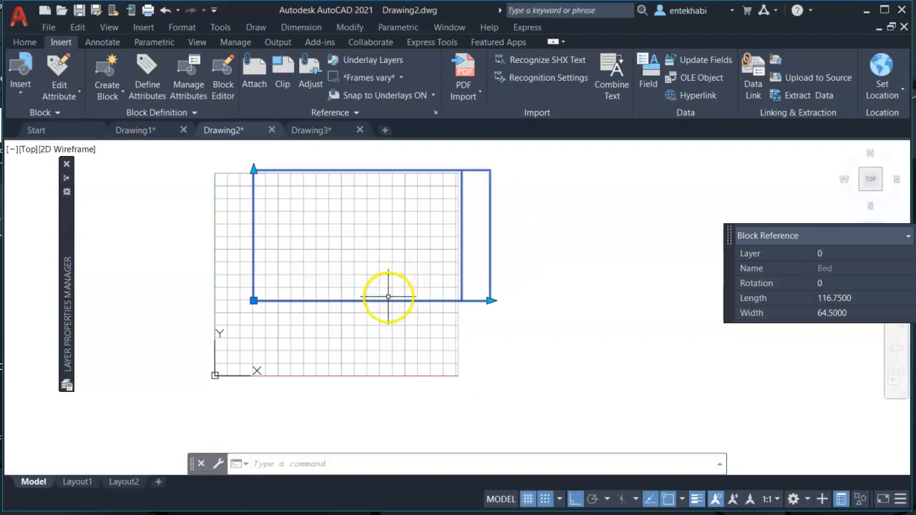
scroll(389, 297, down, 2)
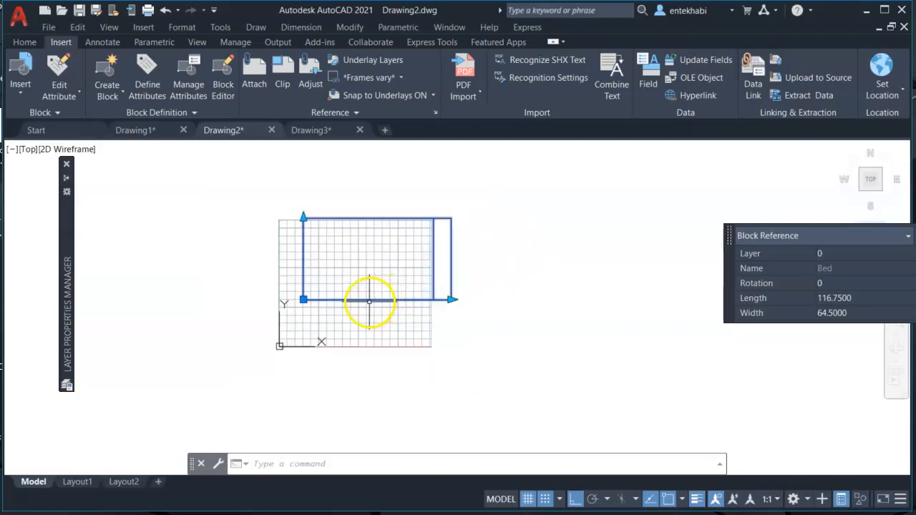